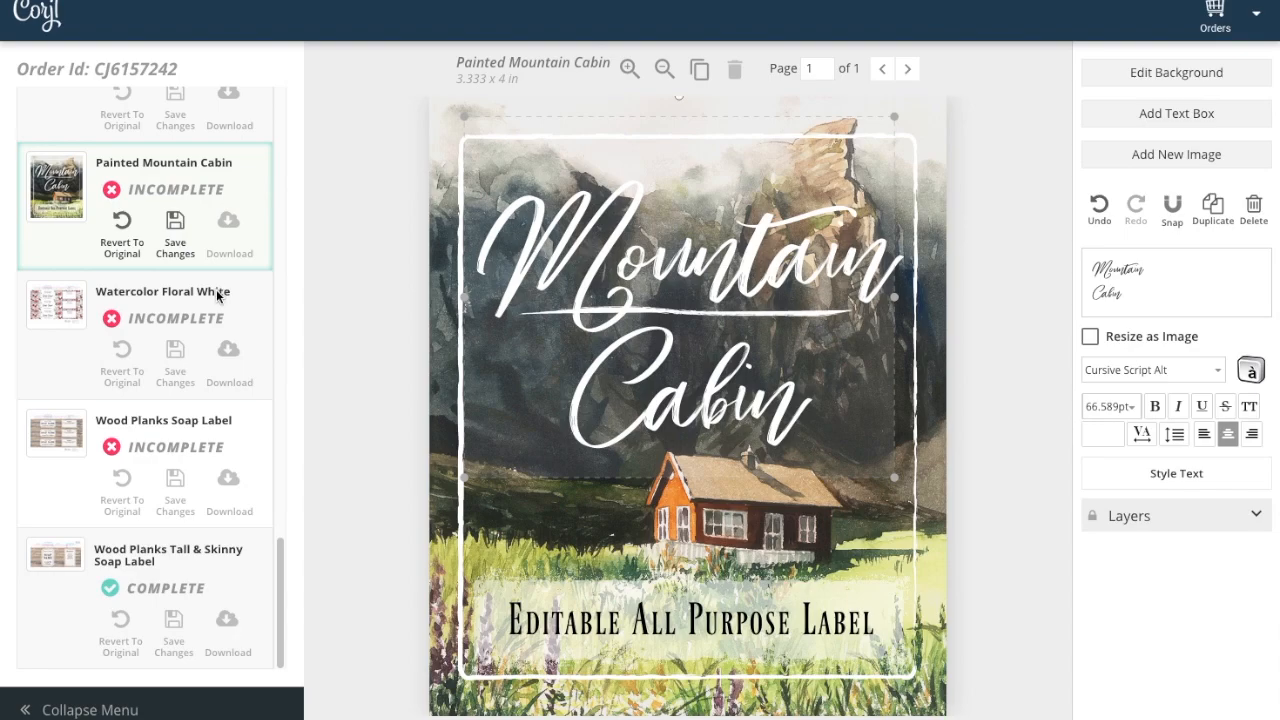
Open the Watercolor Floral White design and nudge the purple ingredients boxes on the back panels
left_click(217, 296)
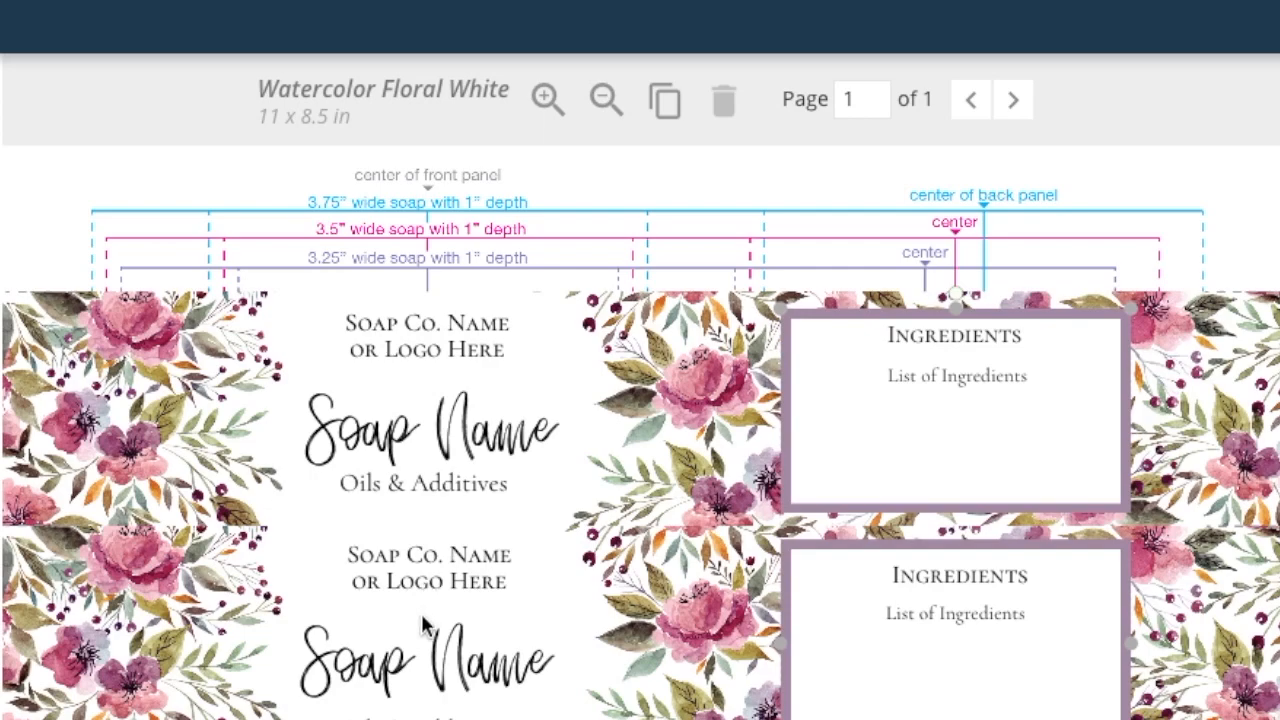
left_click_drag(954, 485, 954, 482)
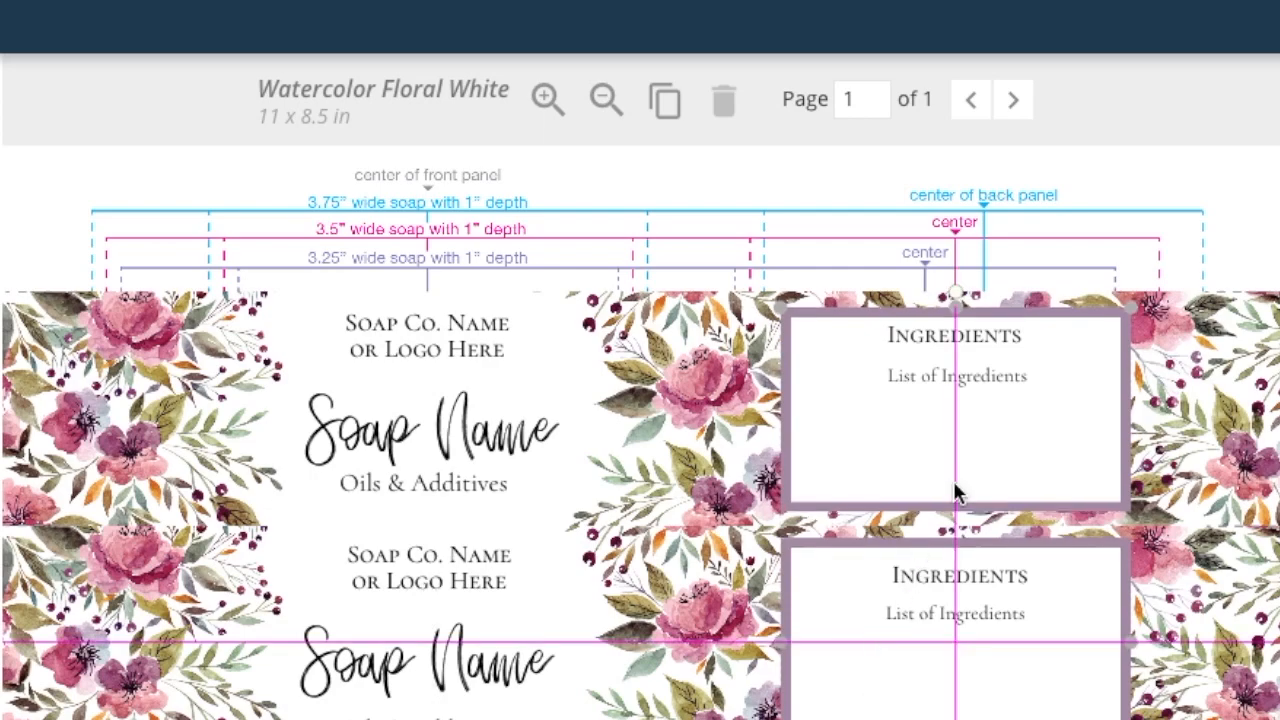
left_click_drag(1090, 493, 1068, 486)
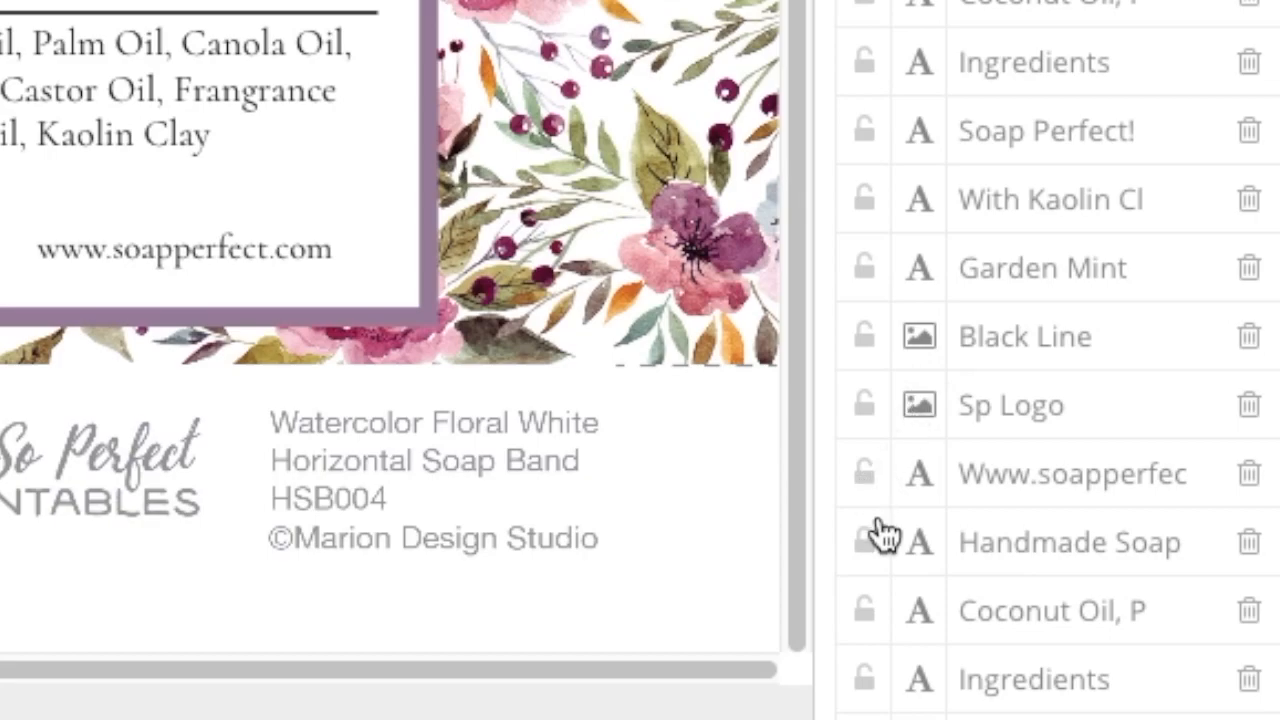
Lock the website address text layer
left_click(864, 476)
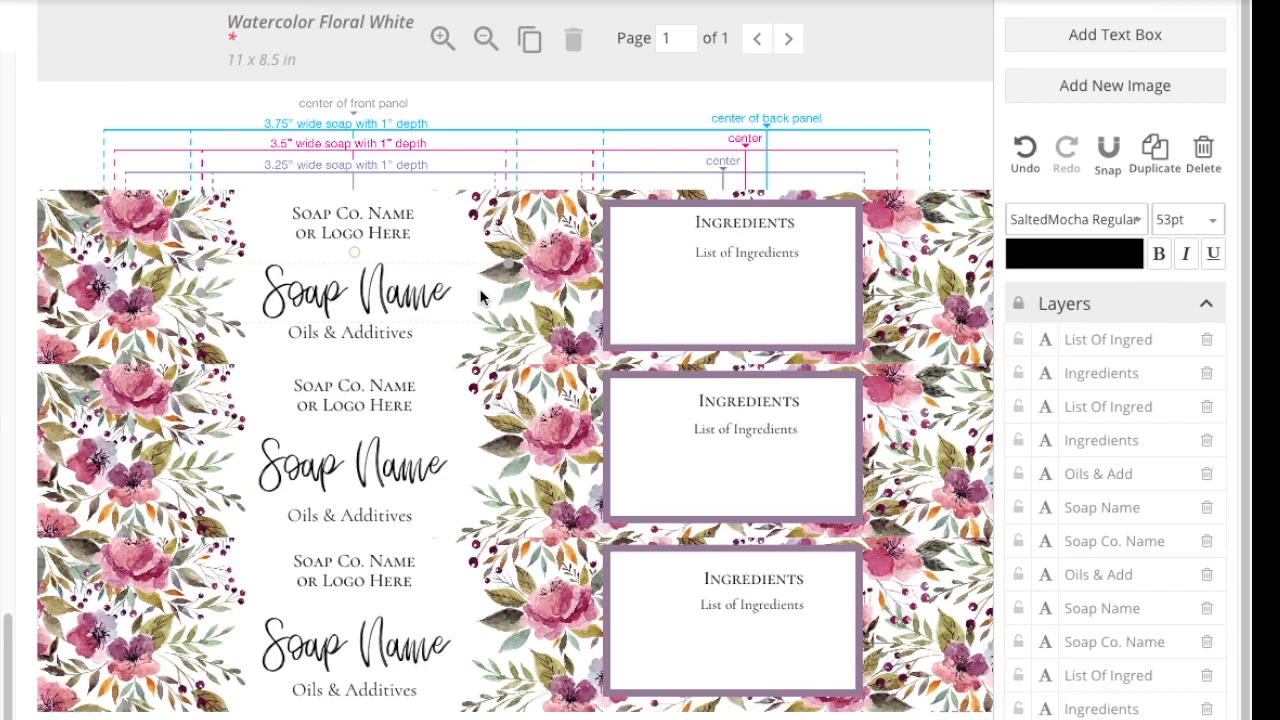
Replace the soap name on the top label with "Garden Mint"
left_click(718, 307)
left_click(409, 280)
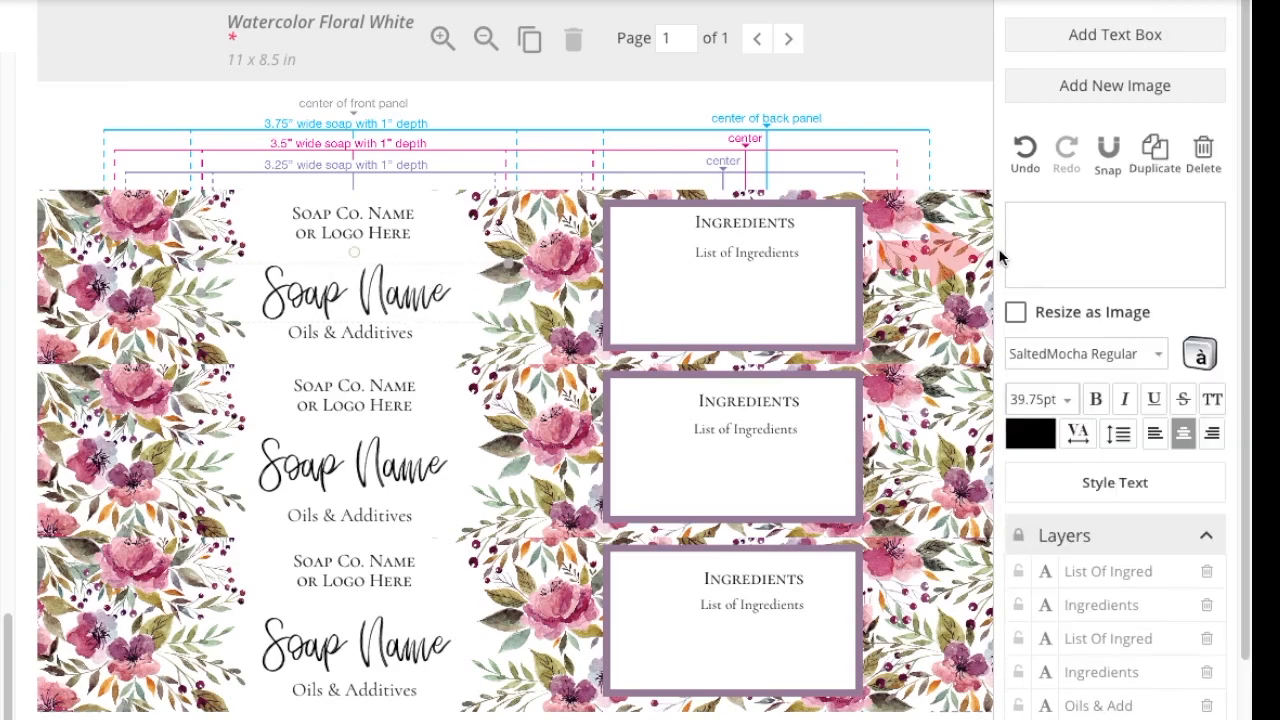
left_click_drag(1125, 225, 1011, 225)
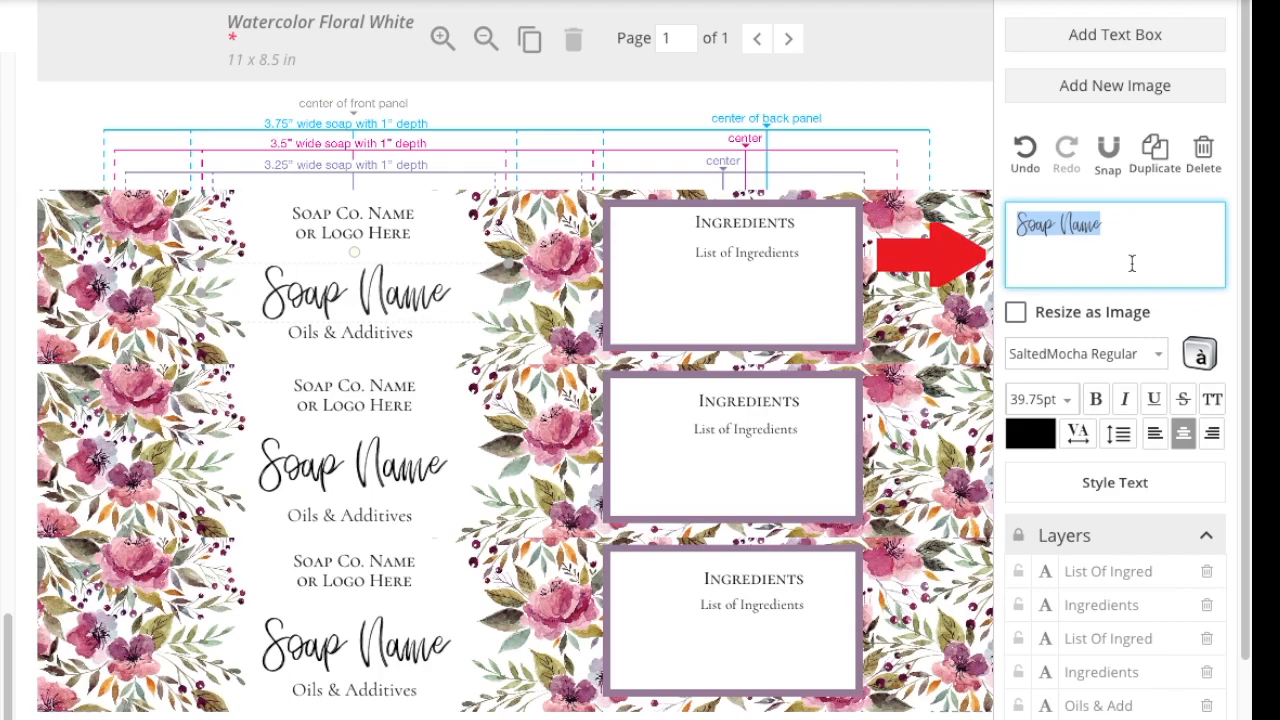
type("Gar")
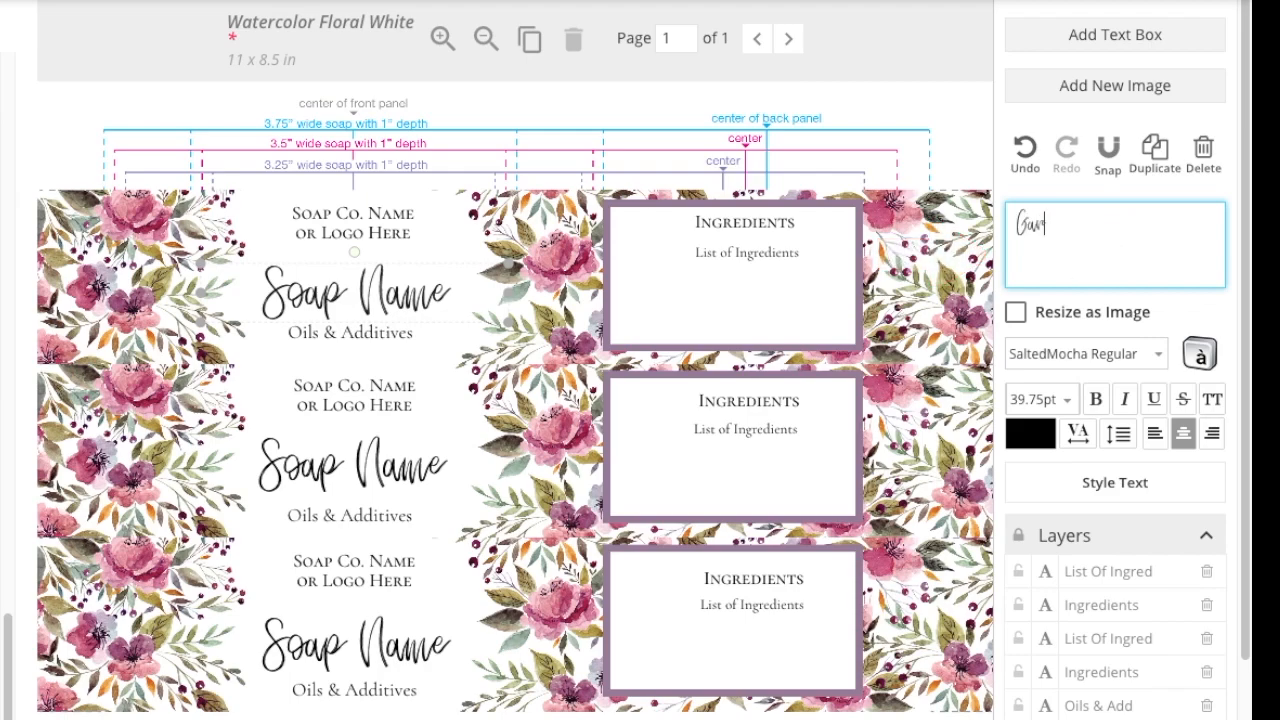
type("den Mint S")
key("BackSpace")
key("BackSpace")
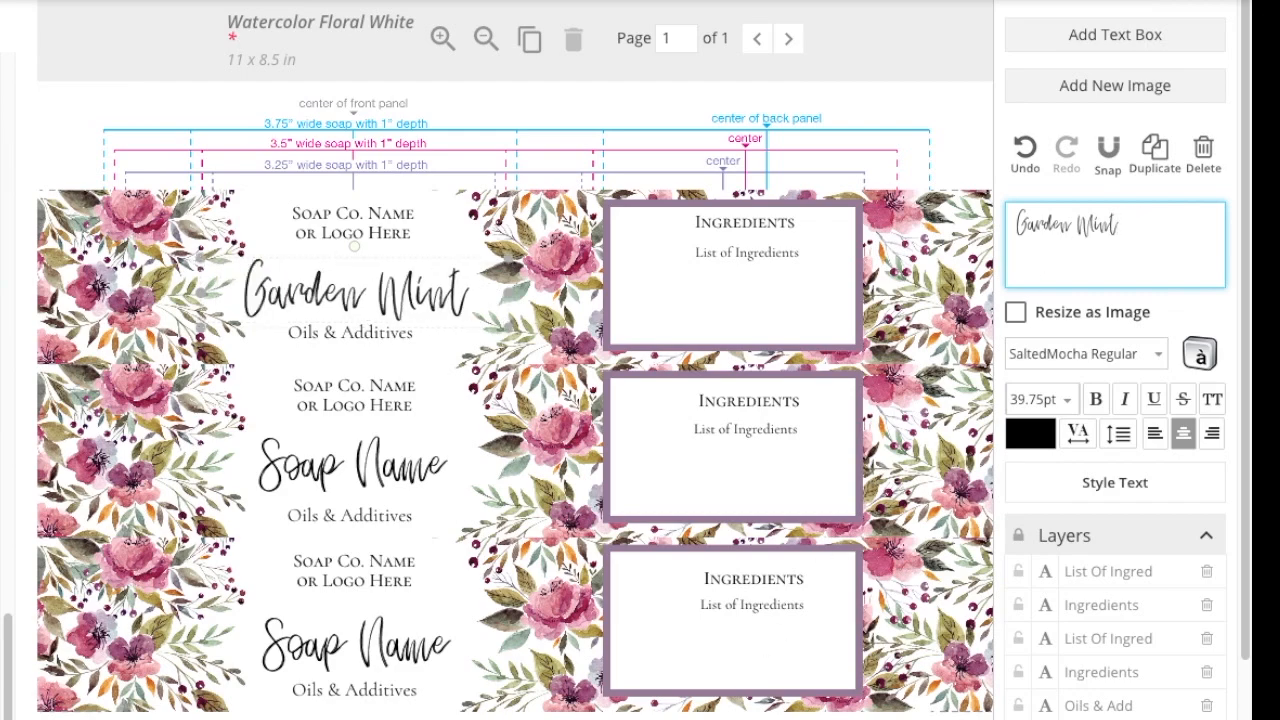
key("Escape")
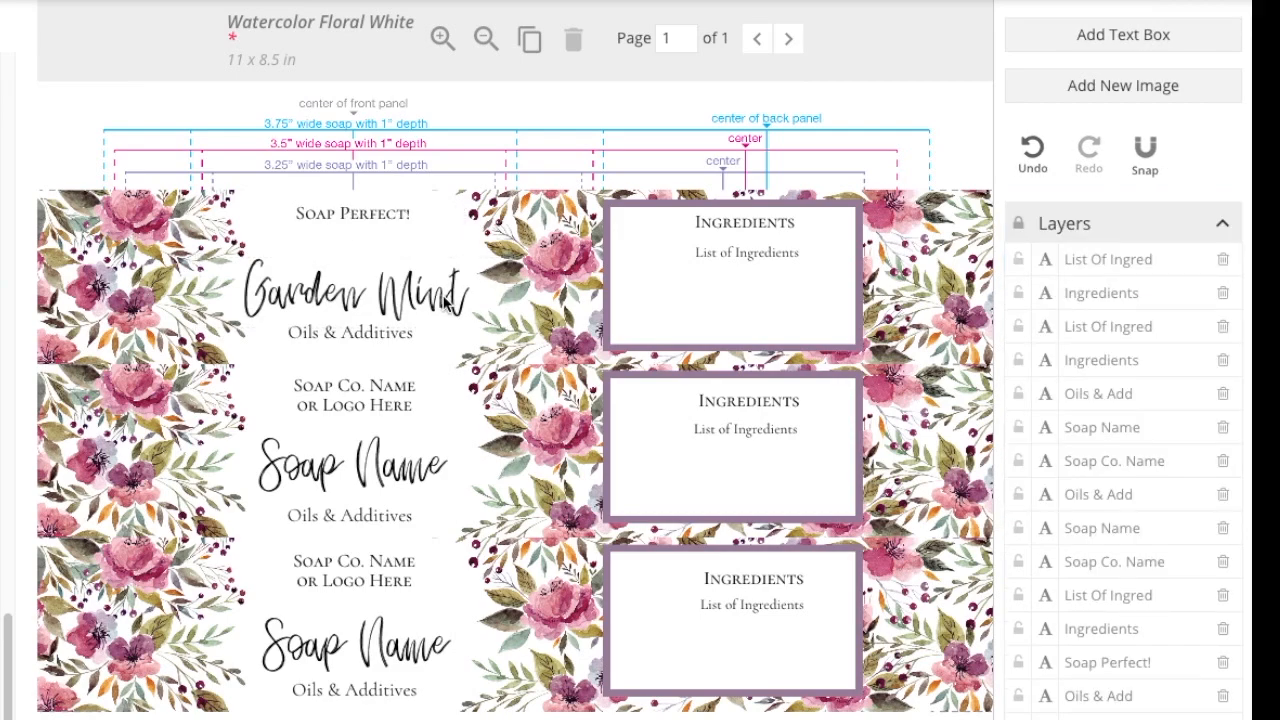
Move the Garden Mint text up so it sits directly beneath the Soap Perfect! line, centred on the front panel
left_click(447, 300)
left_click_drag(447, 305, 447, 264)
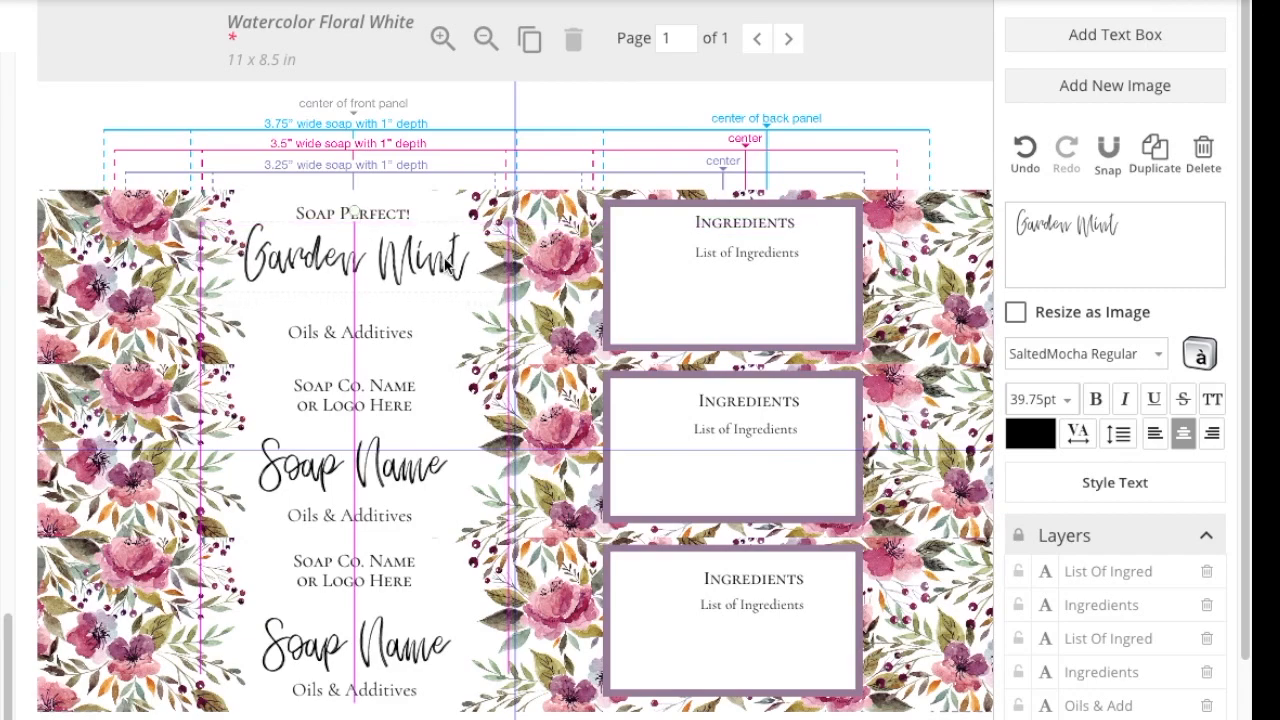
left_click(611, 103)
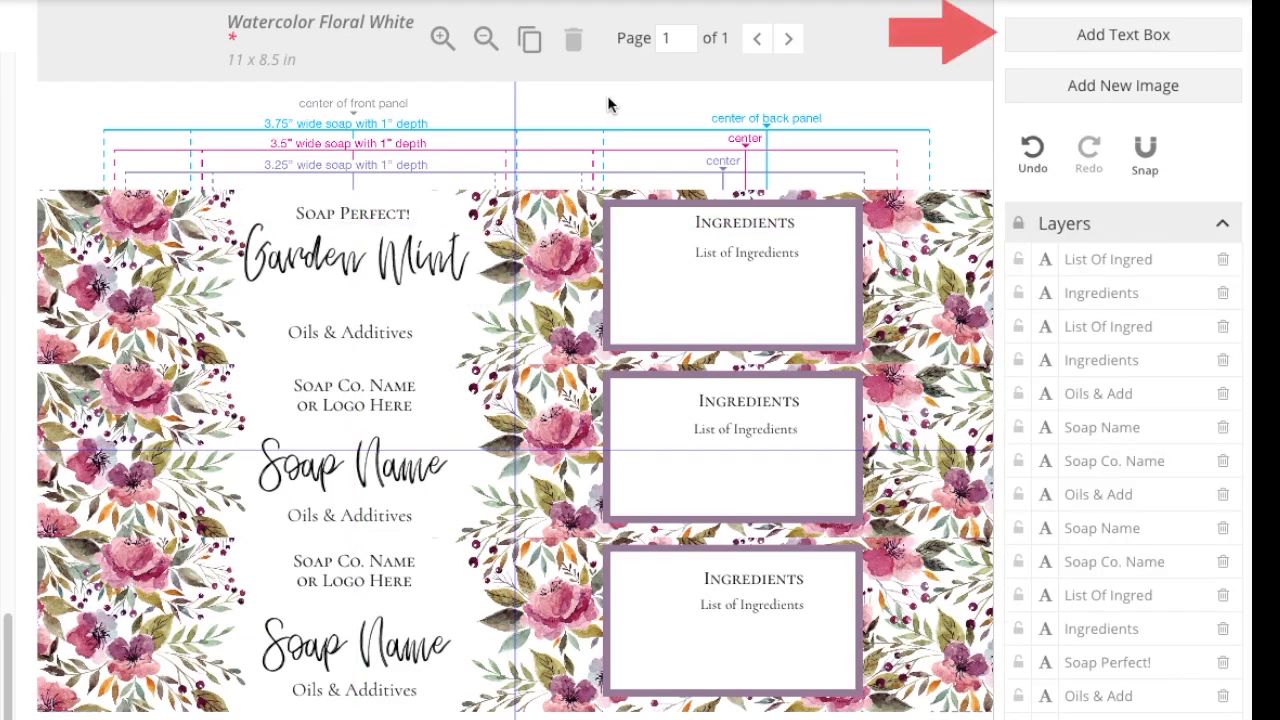
Add a text box reading "Handmade Soap" between Garden Mint and Oils & Additives on the top label
left_click(1112, 38)
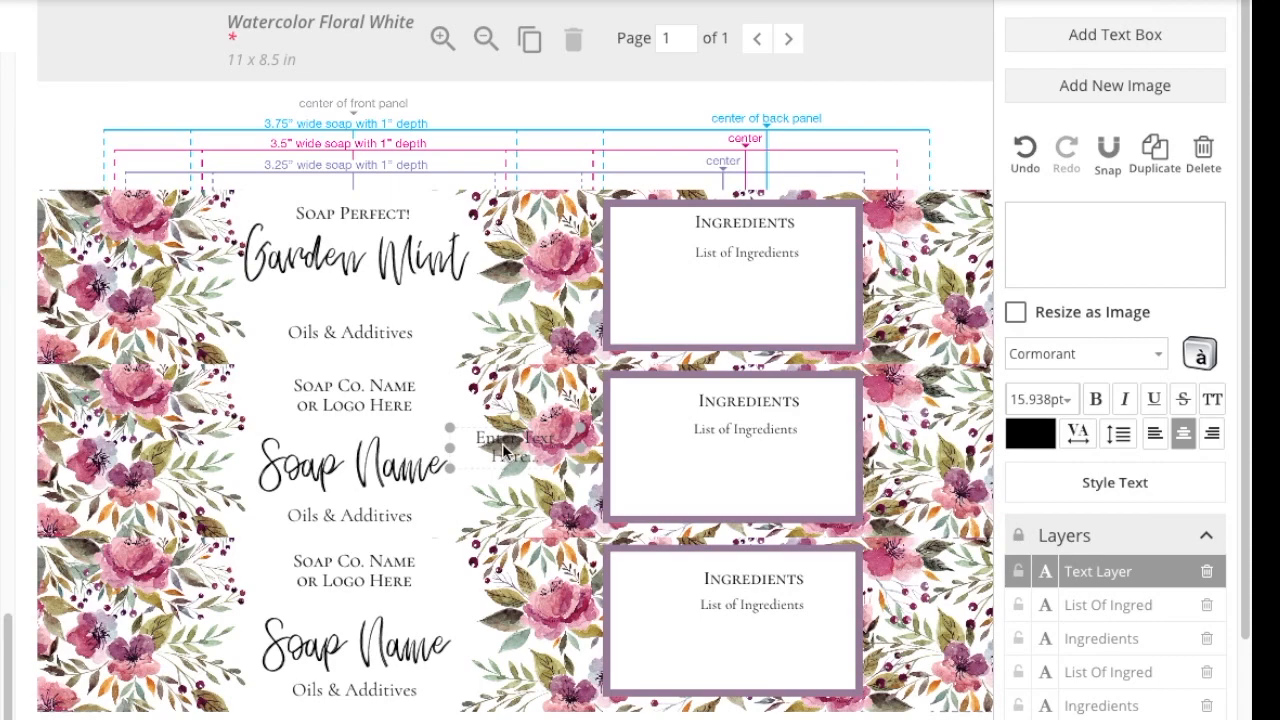
left_click_drag(513, 447, 323, 274)
left_click(1099, 232)
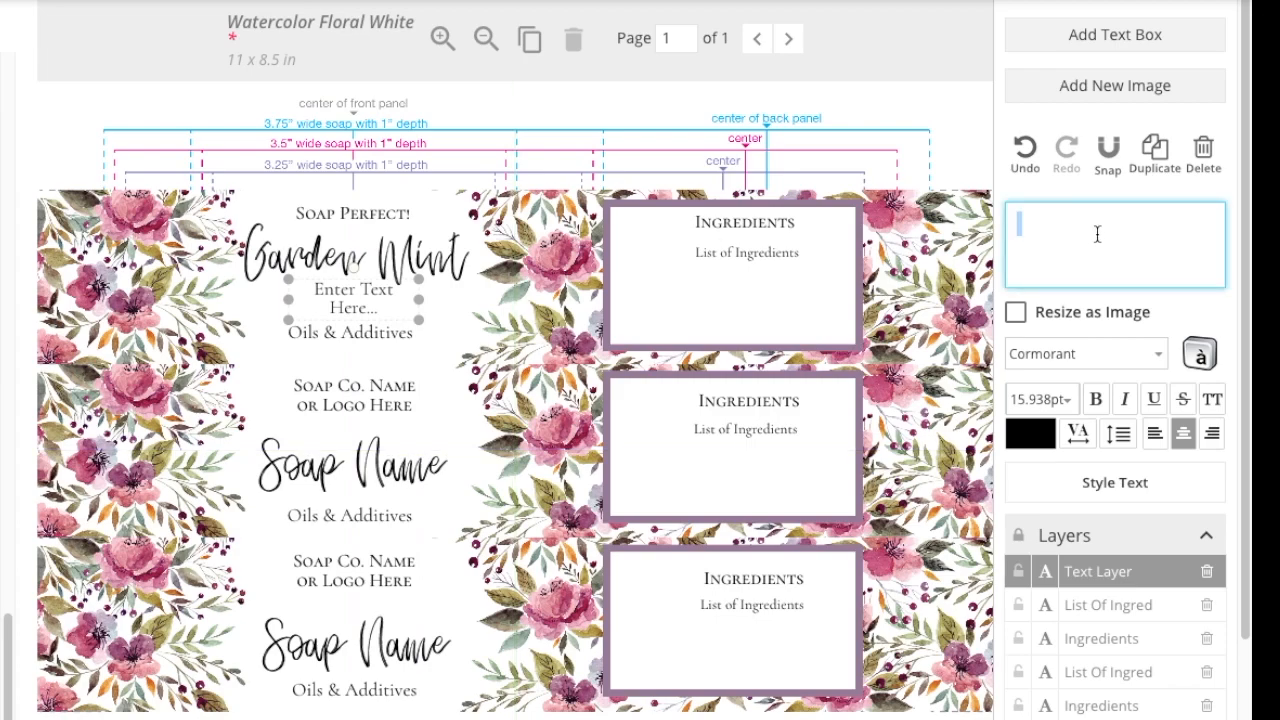
type("Handmade Soap")
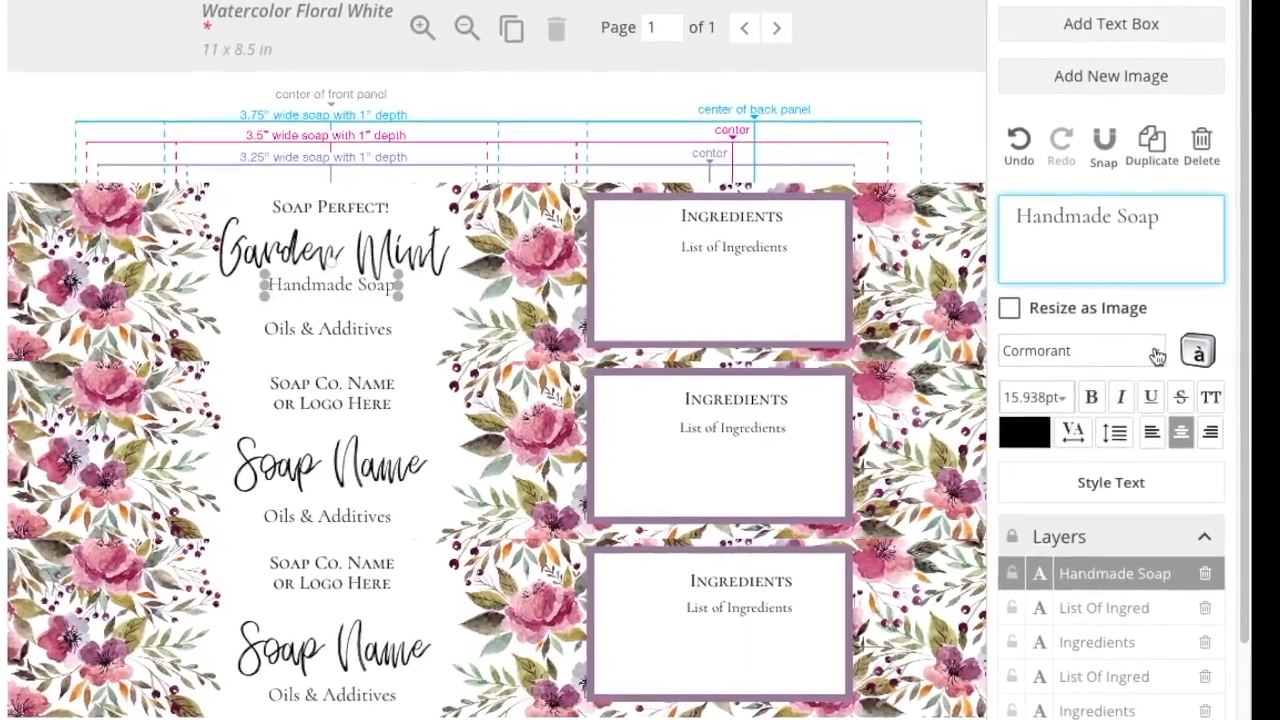
Format the Handmade Soap text in Amatic Bold at 20pt and stretch its text box slightly
left_click(1158, 354)
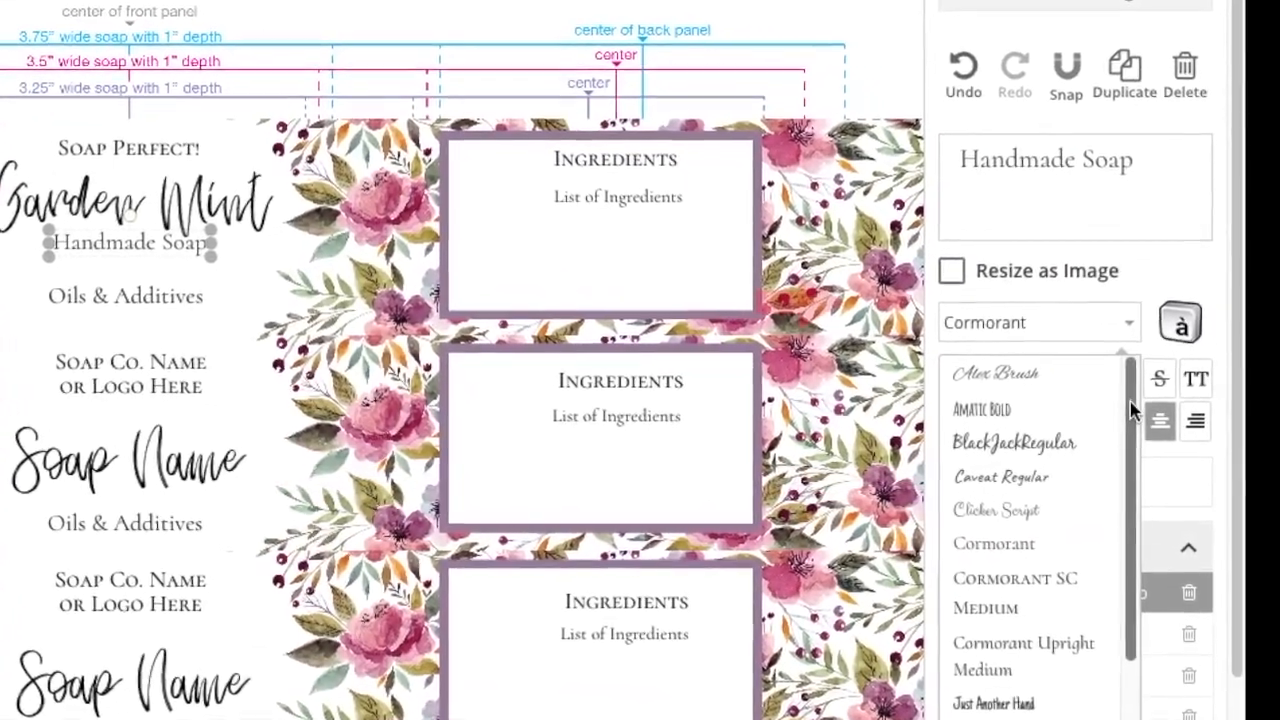
mouse_move(1140, 414)
left_mouse_down()
mouse_move(1141, 507)
mouse_move(1114, 393)
mouse_move(1111, 461)
mouse_move(1092, 352)
left_mouse_up()
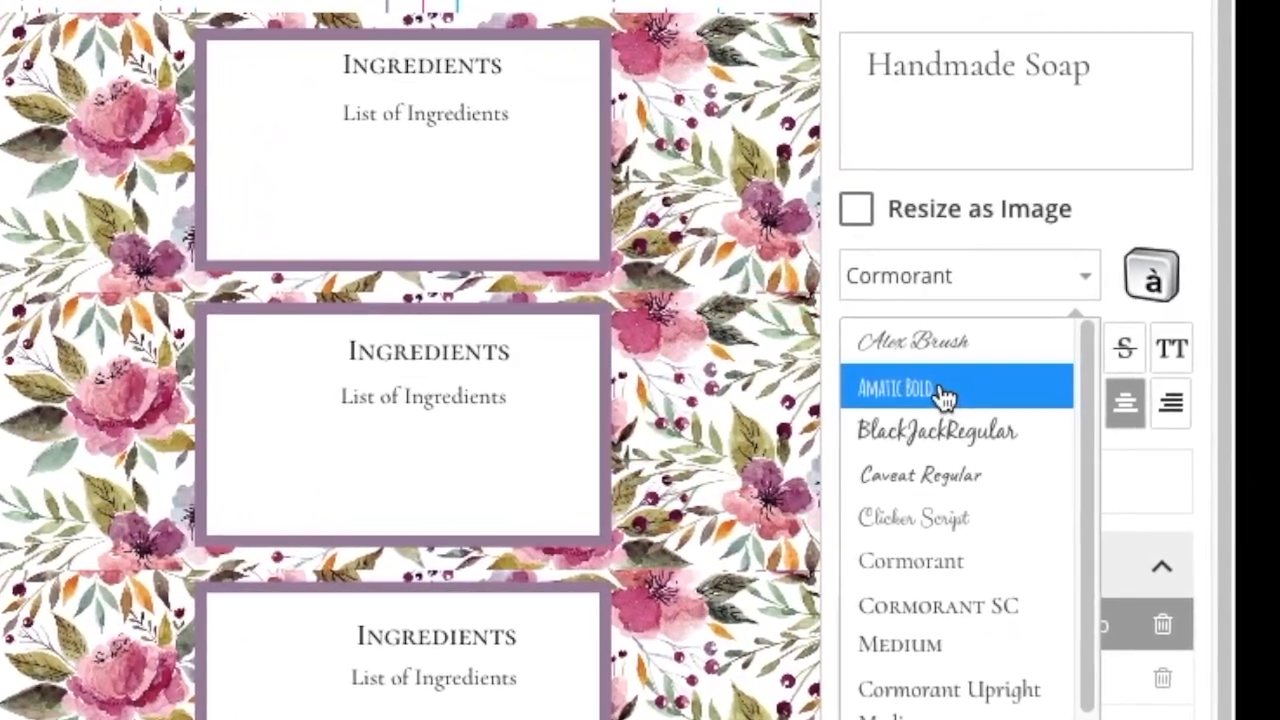
left_click(958, 393)
left_click(961, 362)
left_click_drag(1038, 488, 1044, 595)
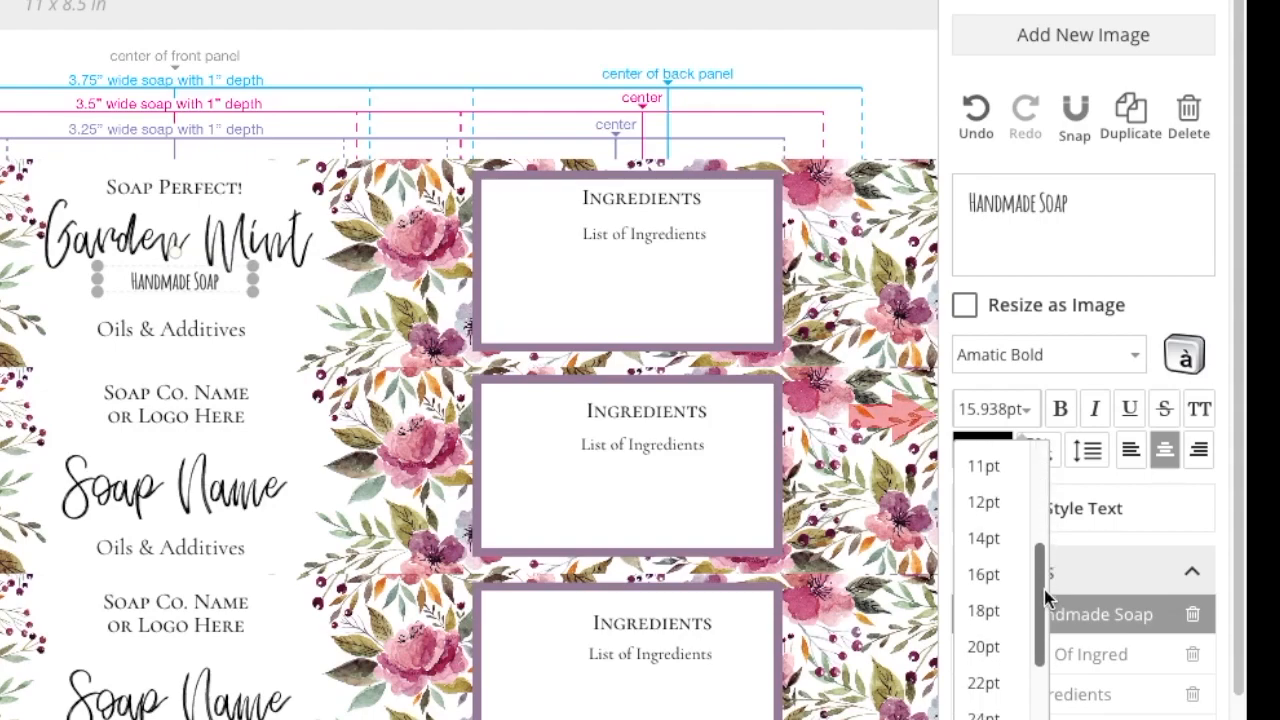
left_click(985, 647)
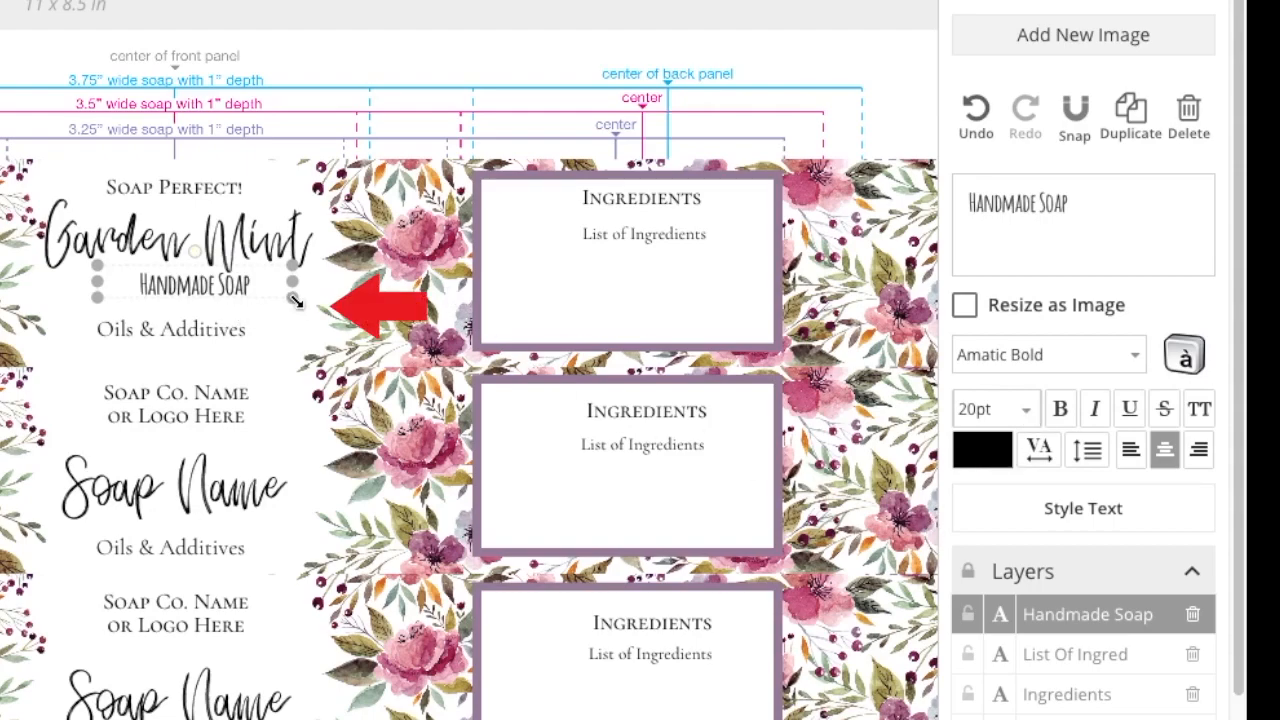
left_click_drag(294, 300, 304, 301)
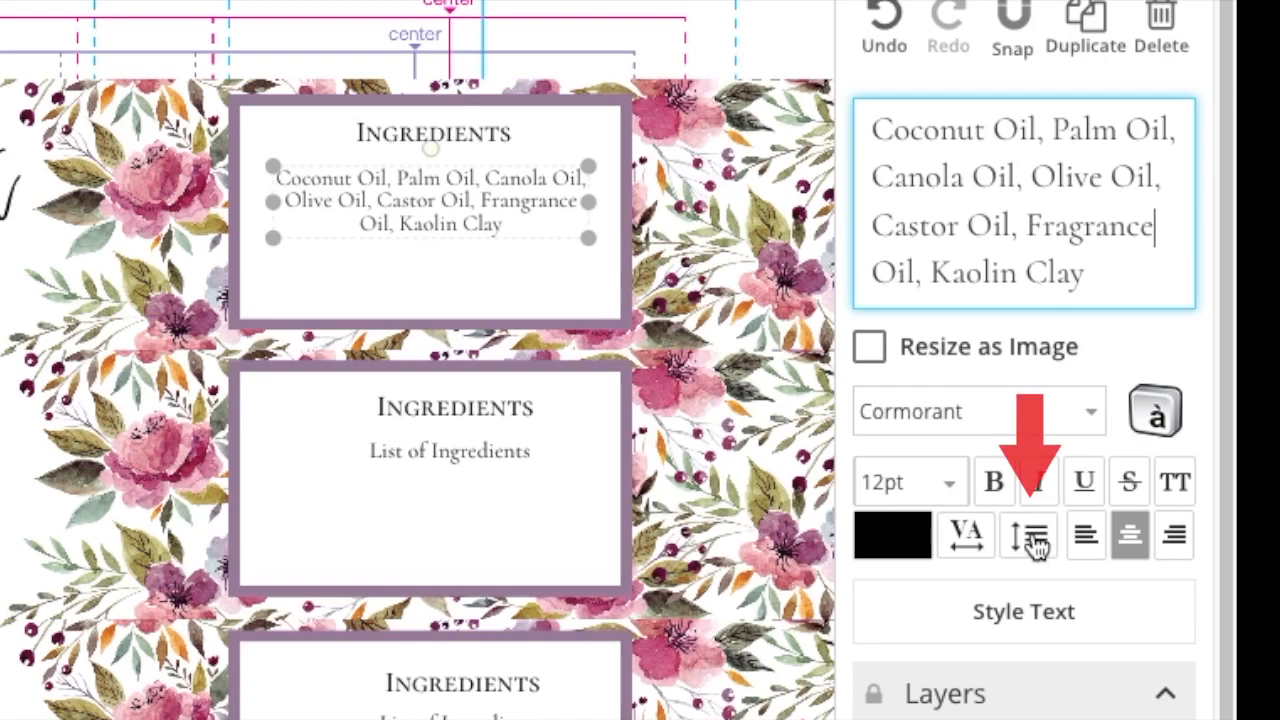
Increase the line spacing of the top label's ingredients list
left_click(1035, 540)
mouse_move(997, 657)
left_mouse_down()
mouse_move(1052, 660)
mouse_move(997, 660)
left_mouse_up()
Try left, centre and right alignment on the top label's ingredients list
left_click(1086, 536)
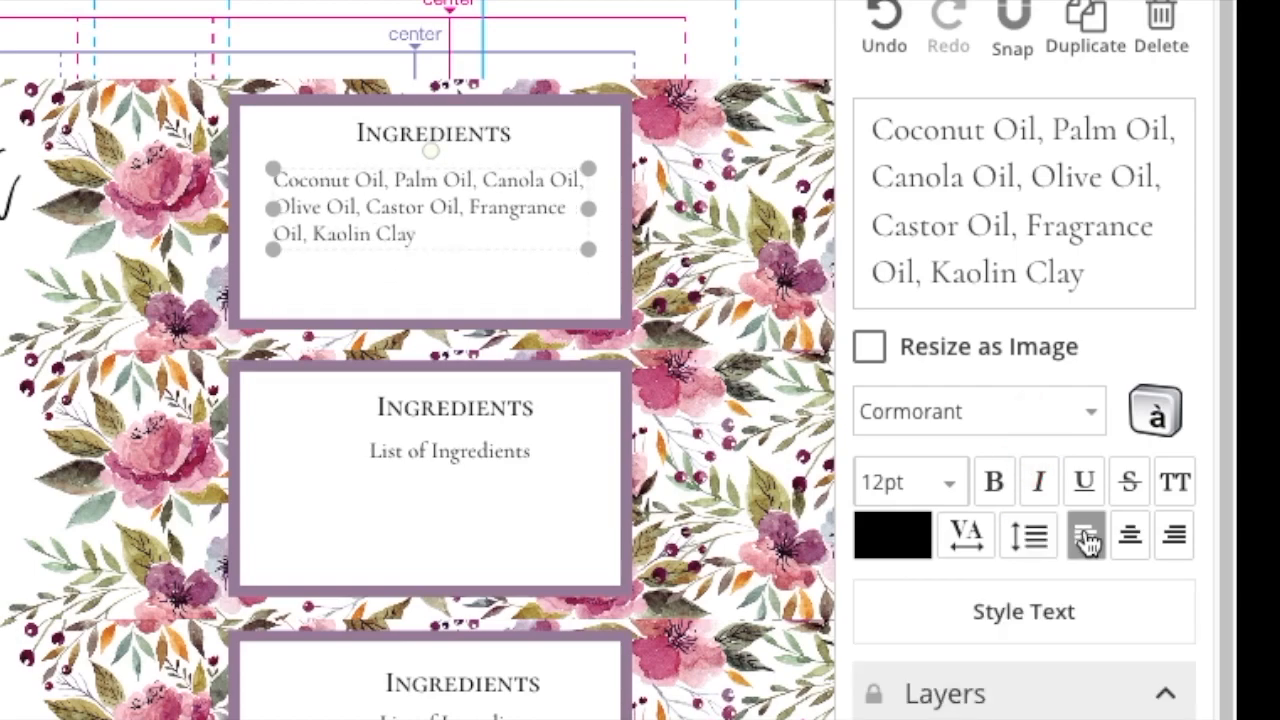
left_click(1130, 538)
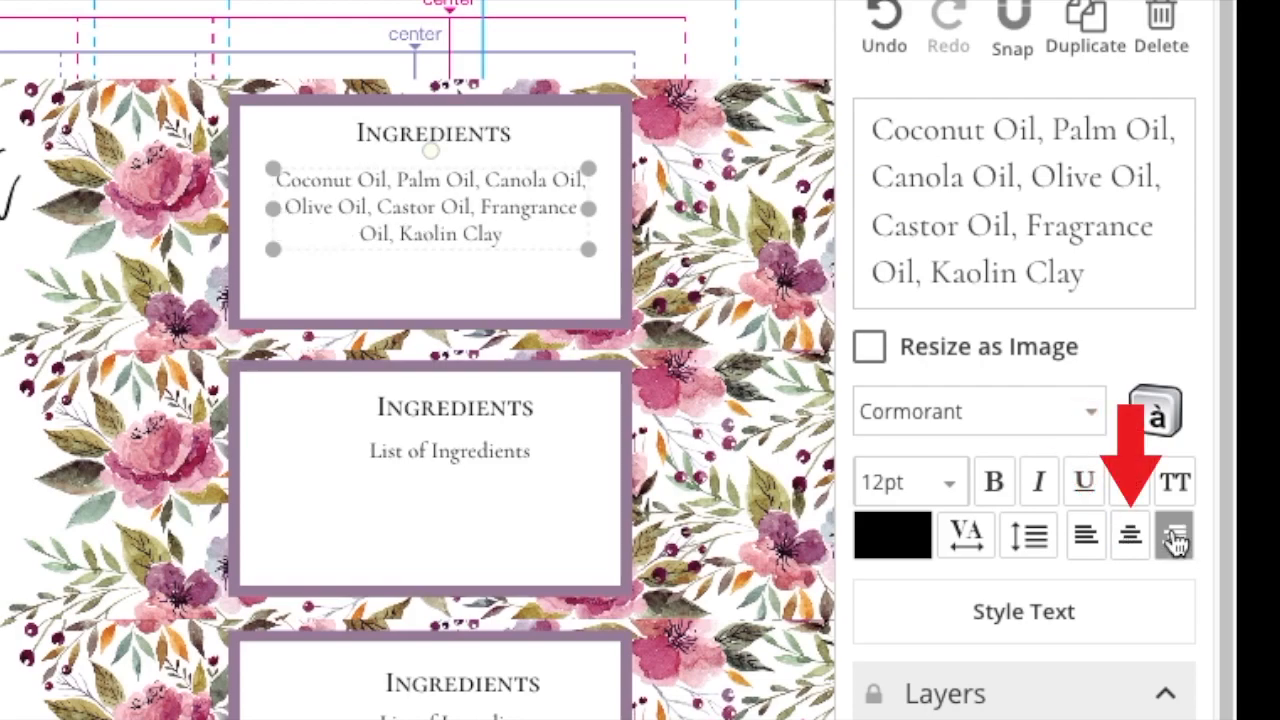
left_click(1175, 538)
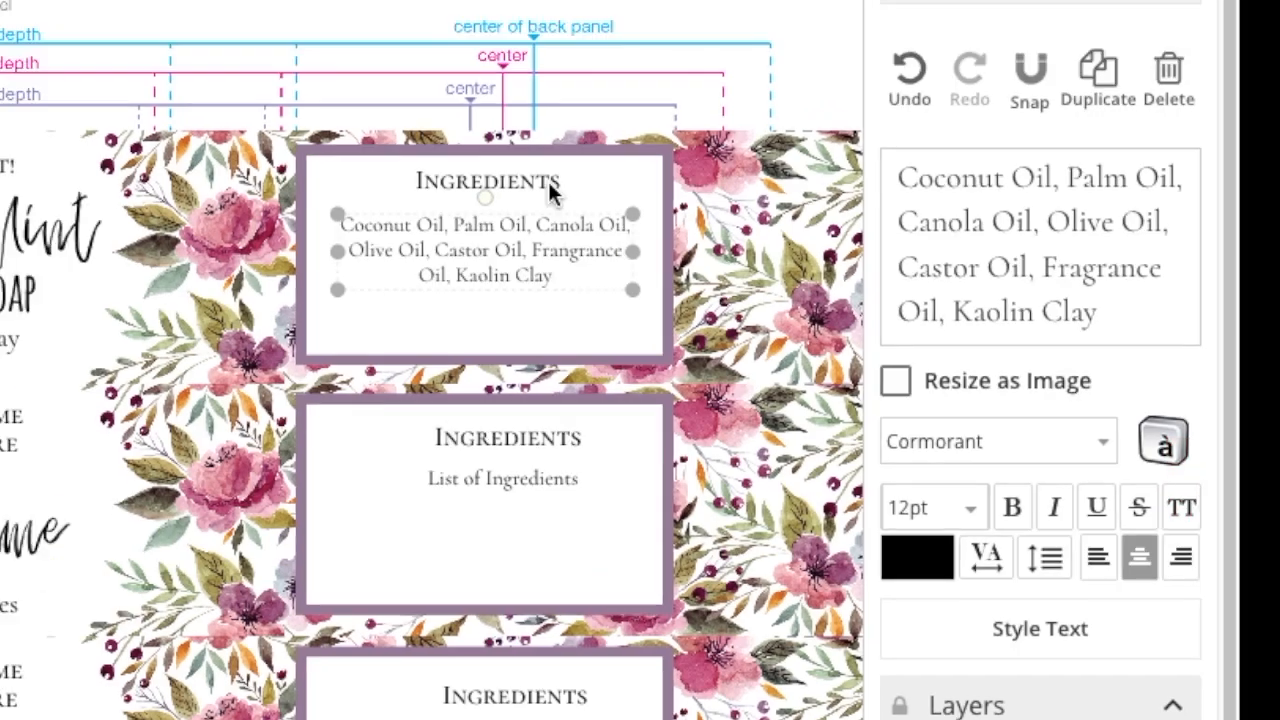
Try a blue-violet text colour on the top label's Ingredients heading
left_click(502, 143)
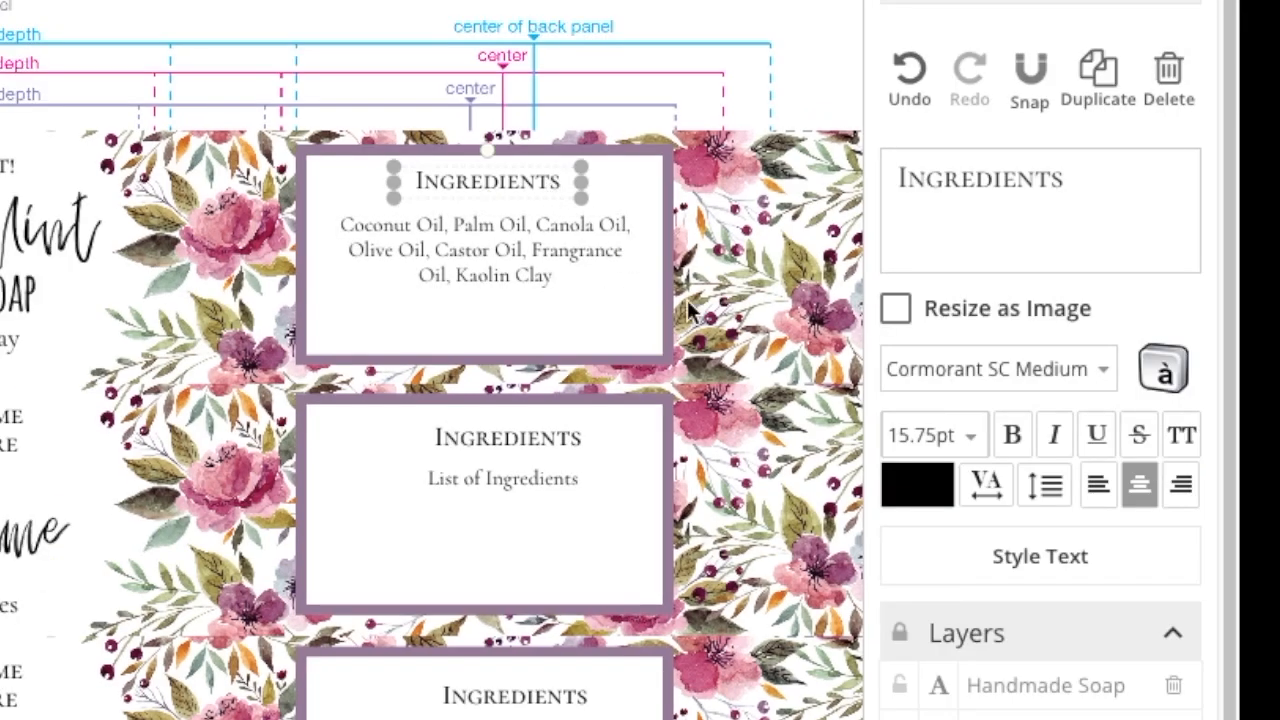
left_click(922, 484)
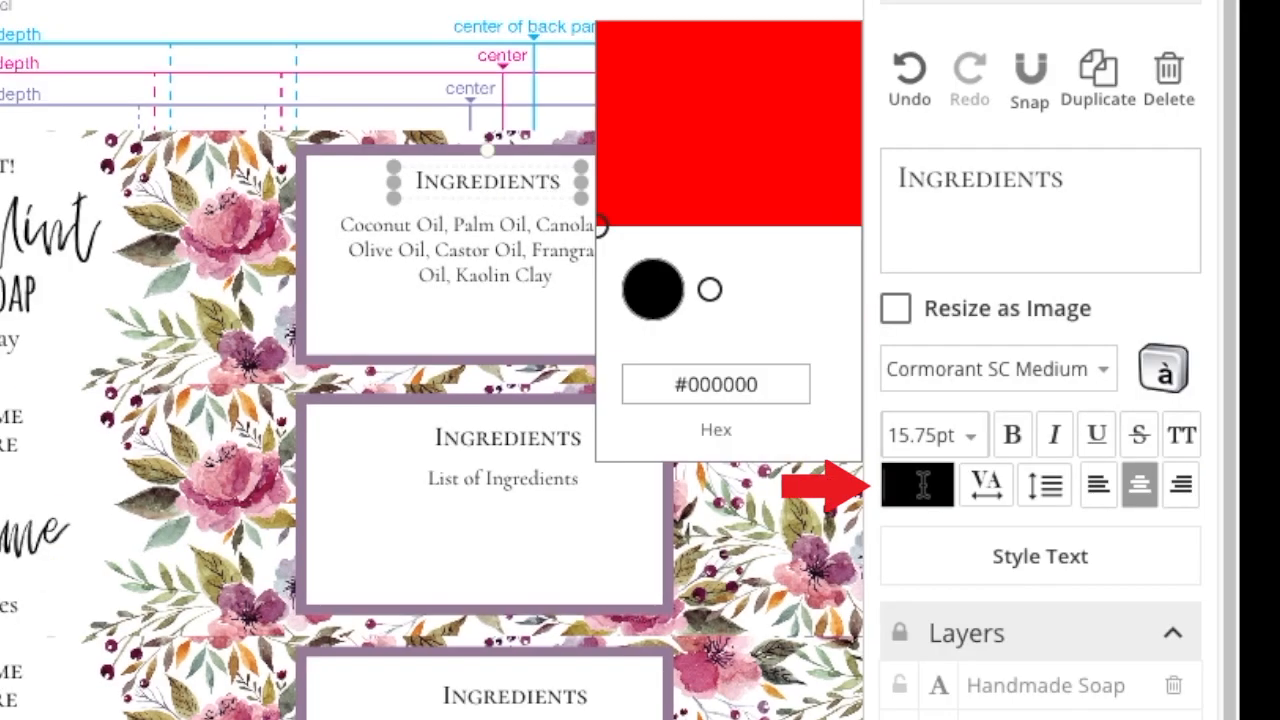
left_click(744, 291)
left_click(786, 289)
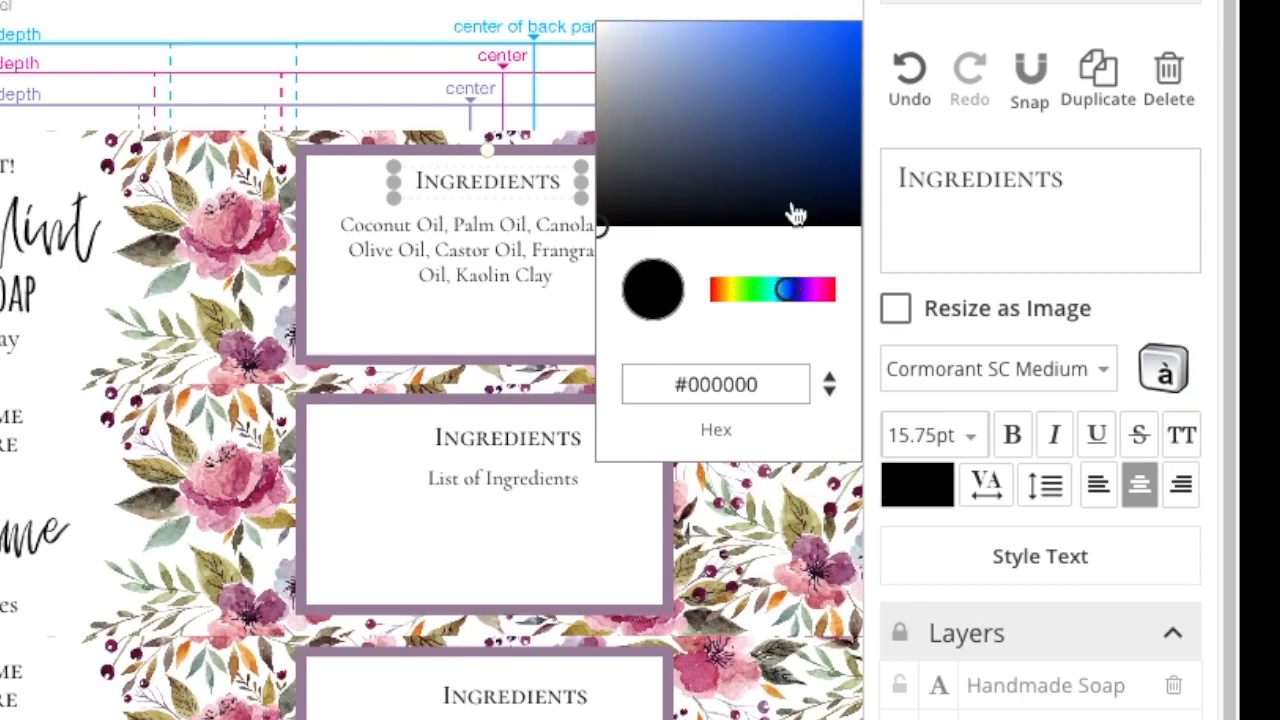
left_click(800, 289)
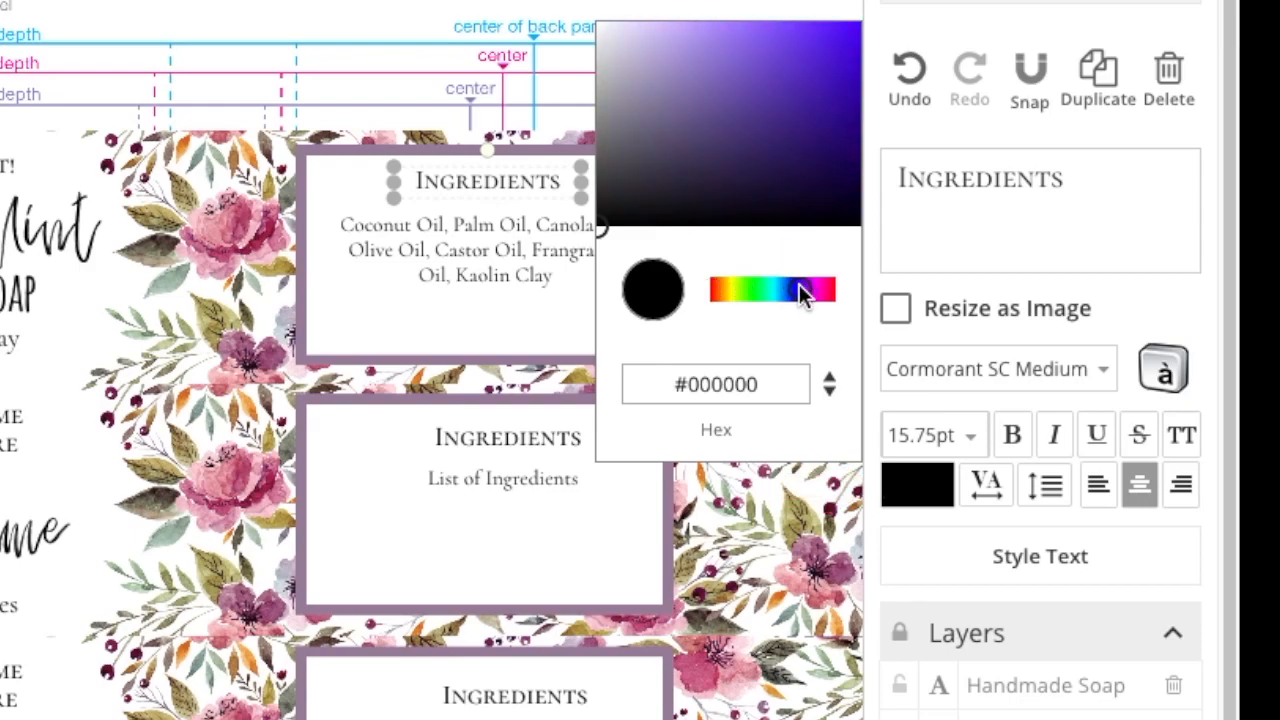
left_click(779, 72)
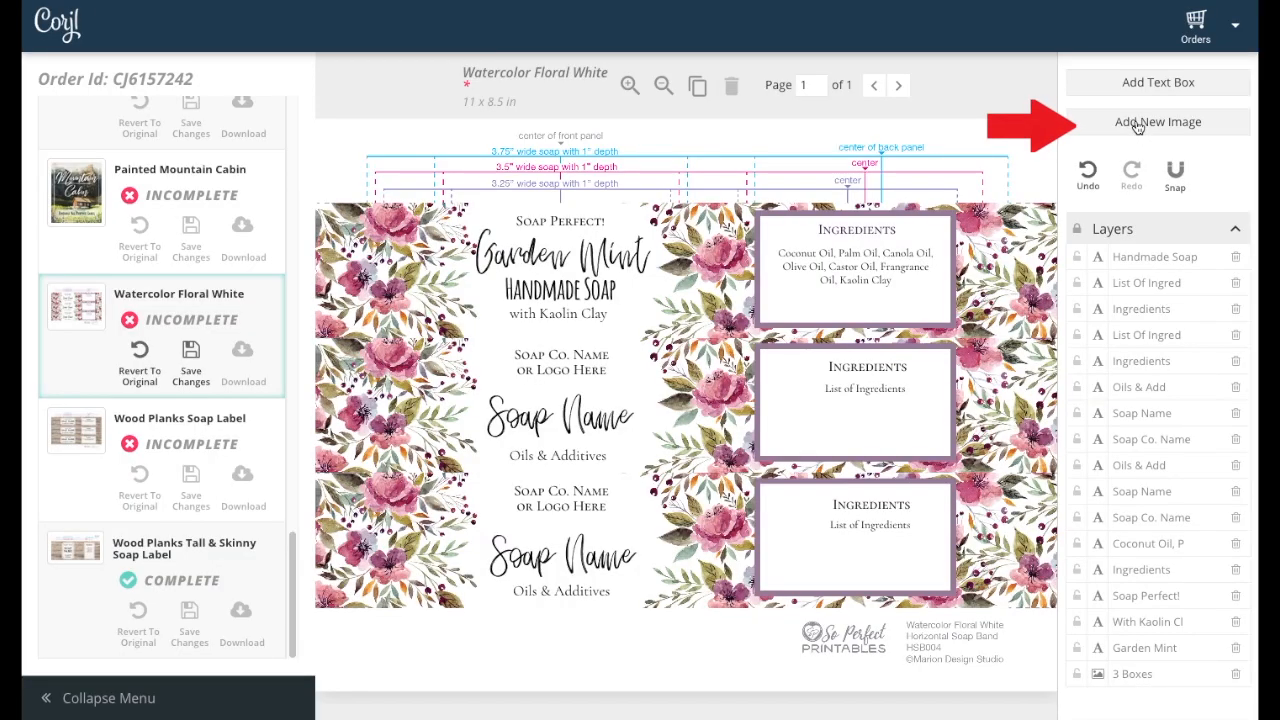
Upload the Soap Perfect! logo as a custom image and place it in the lower-left corner of the top ingredients box
left_click(1136, 124)
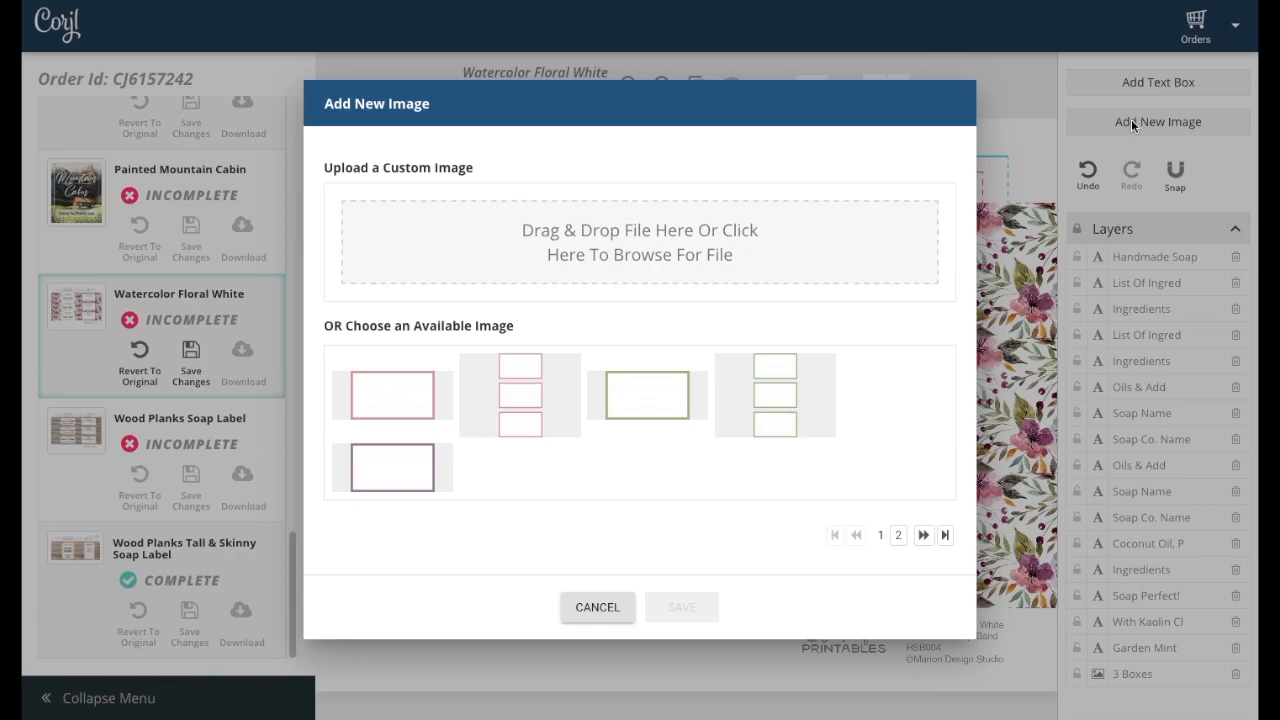
left_click_drag(1255, 415, 608, 246)
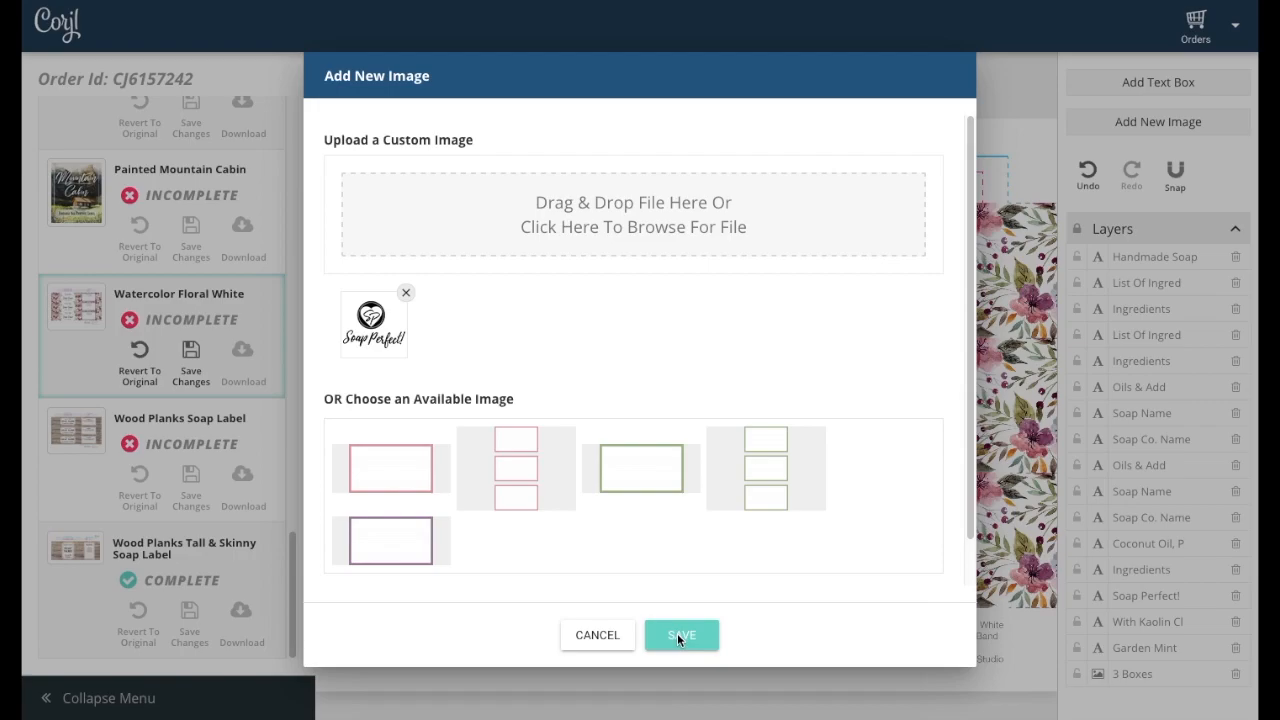
left_click(678, 635)
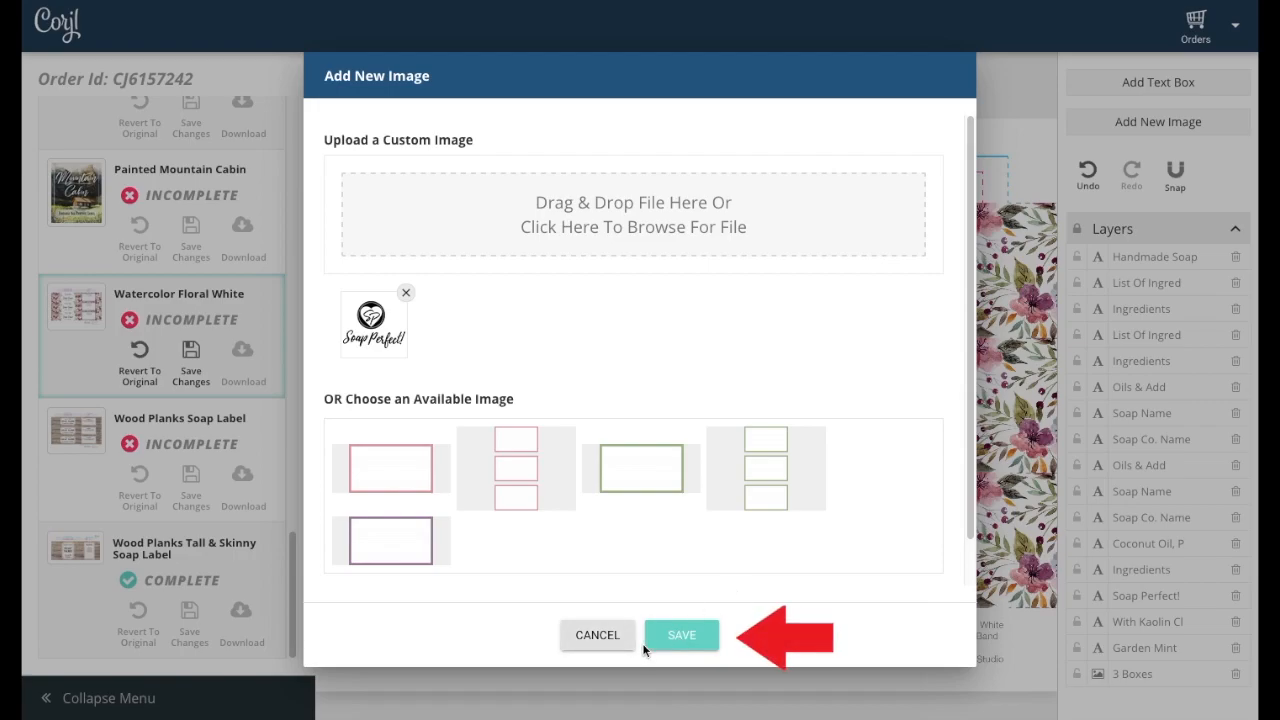
left_click(700, 648)
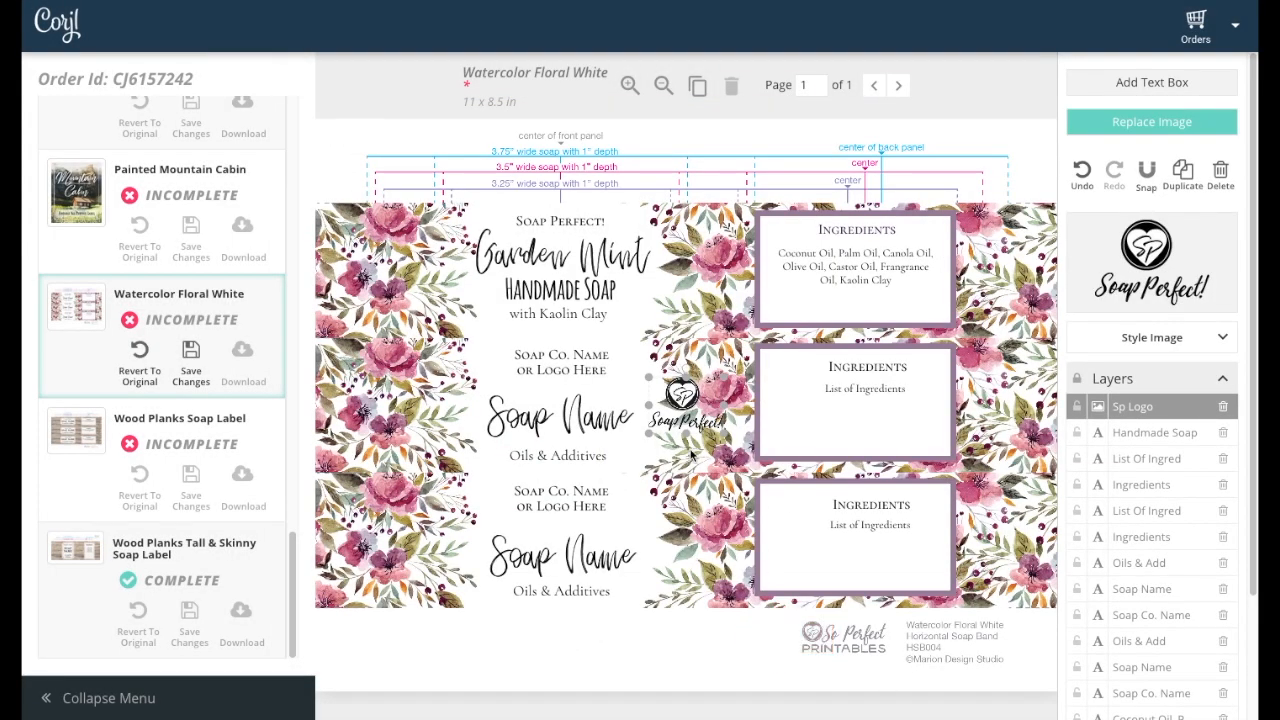
left_click_drag(683, 400, 825, 281)
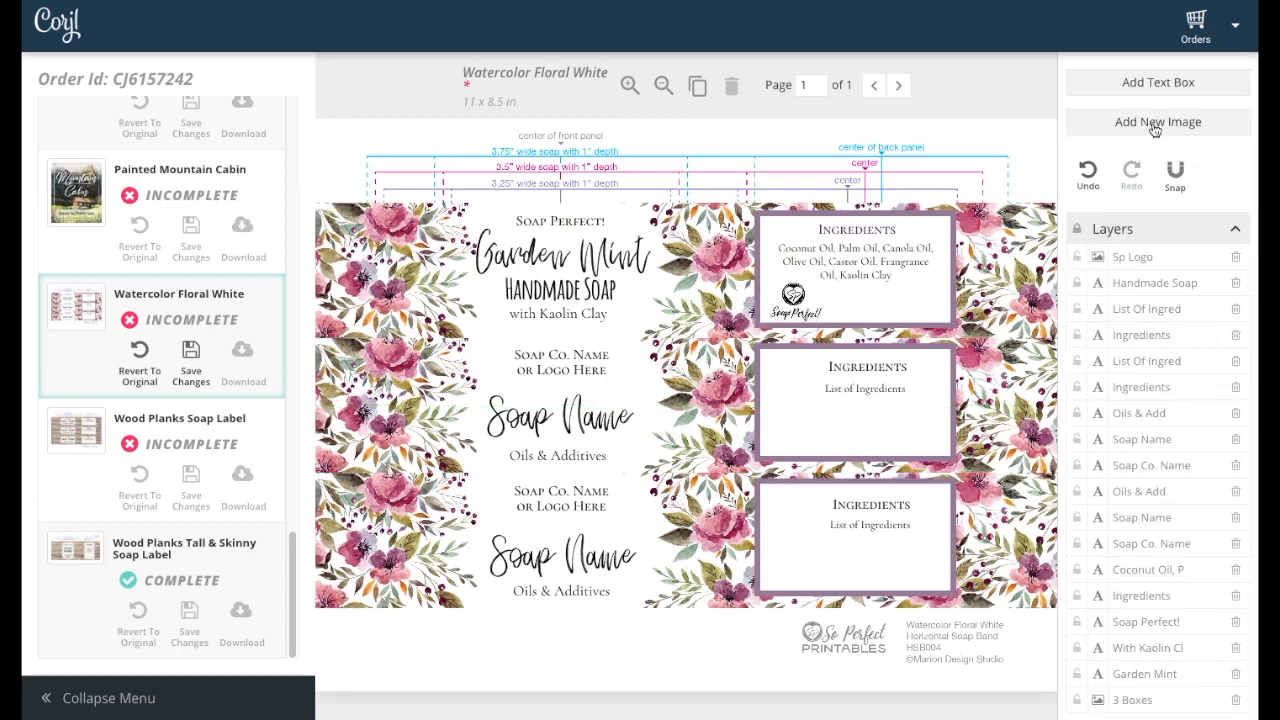
Add the black line from the available images and place it centred beneath the top label's Ingredients heading
left_click(1157, 122)
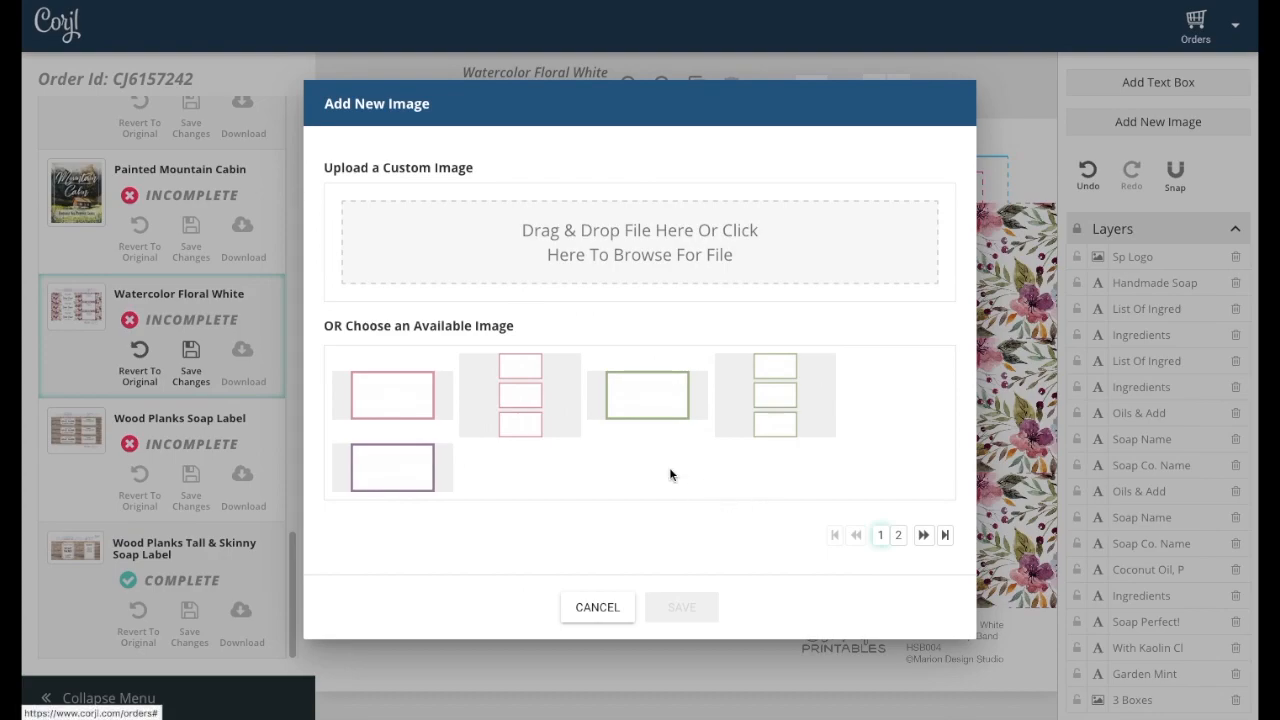
left_click(899, 536)
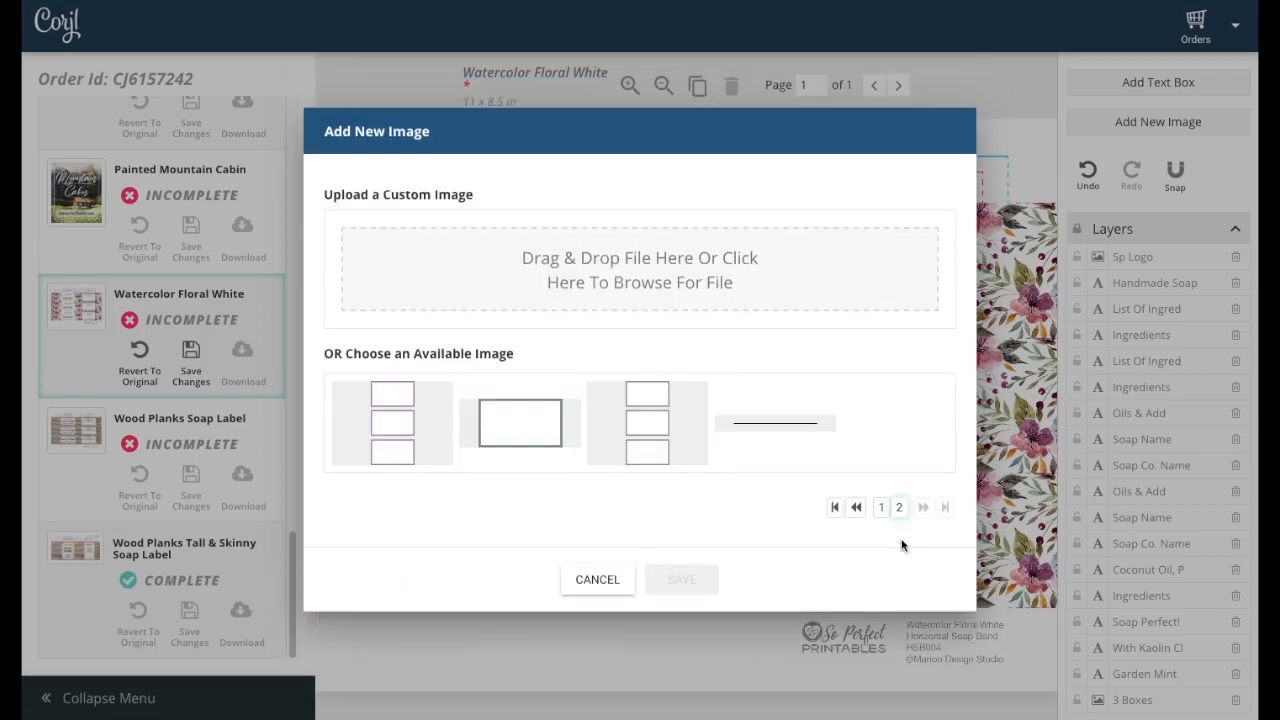
left_click(794, 428)
left_click(794, 428)
left_click(796, 428)
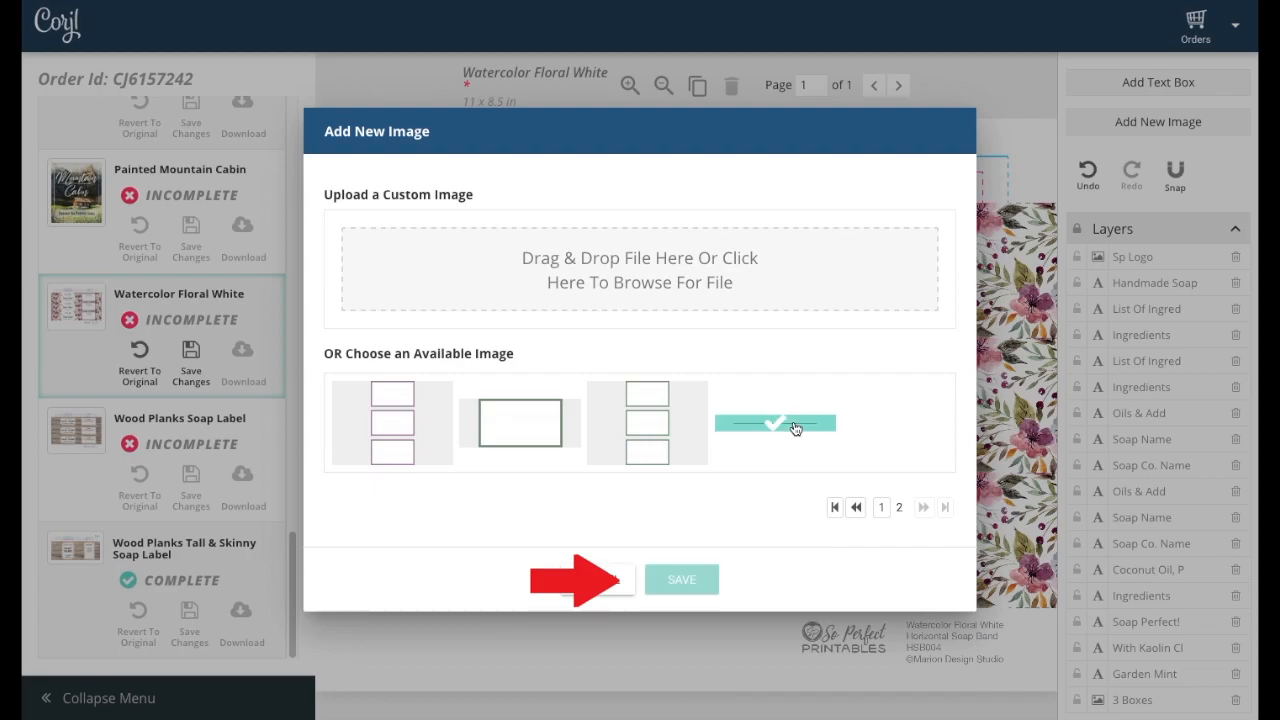
left_click(690, 582)
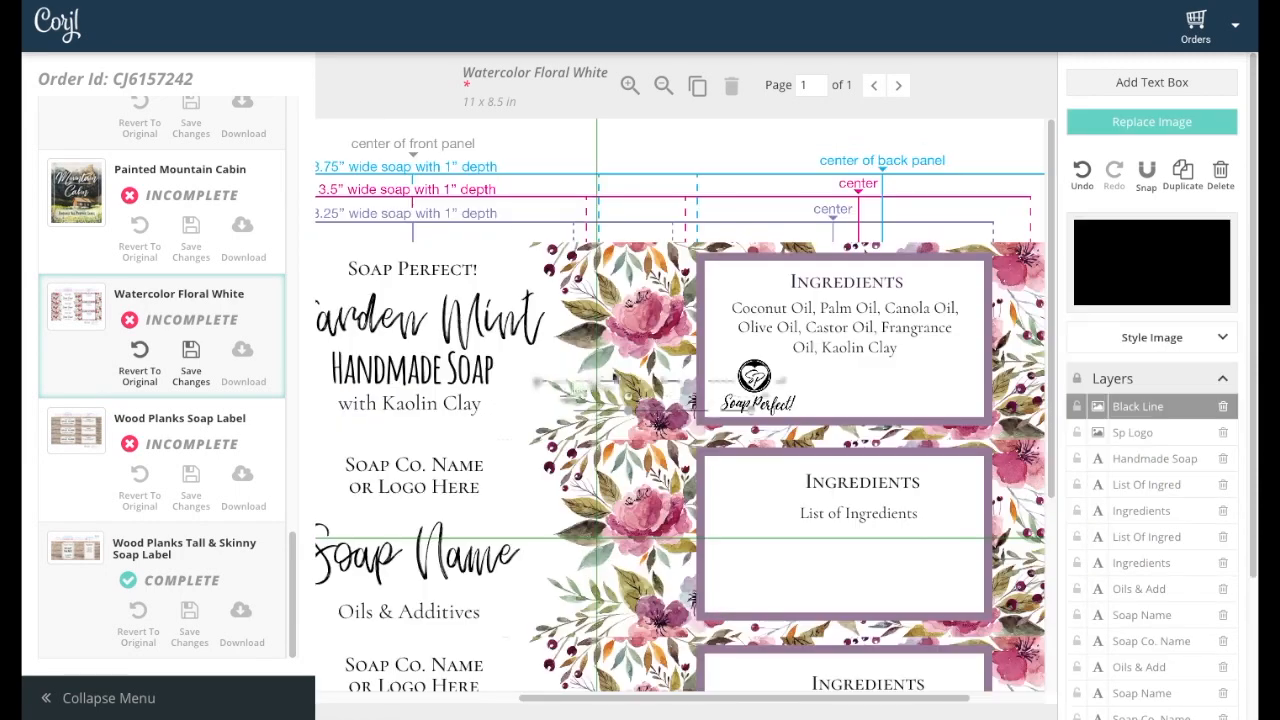
left_click_drag(565, 388, 763, 298)
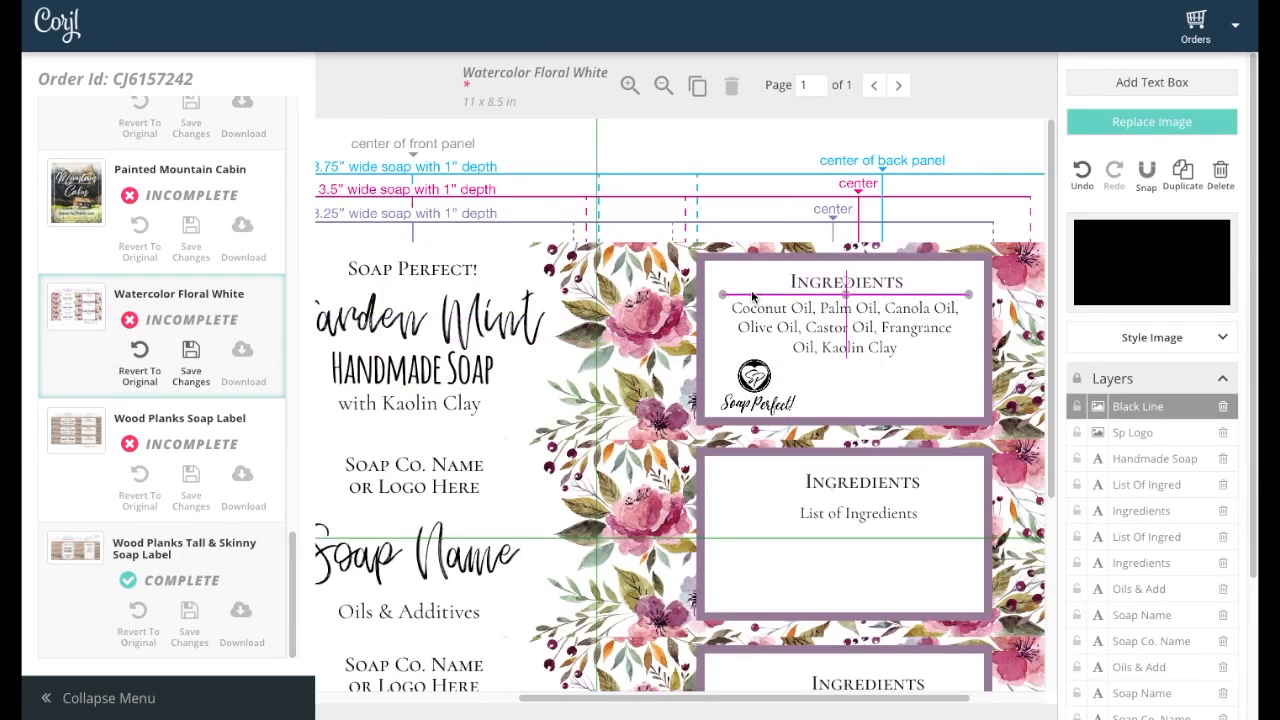
left_click(788, 178)
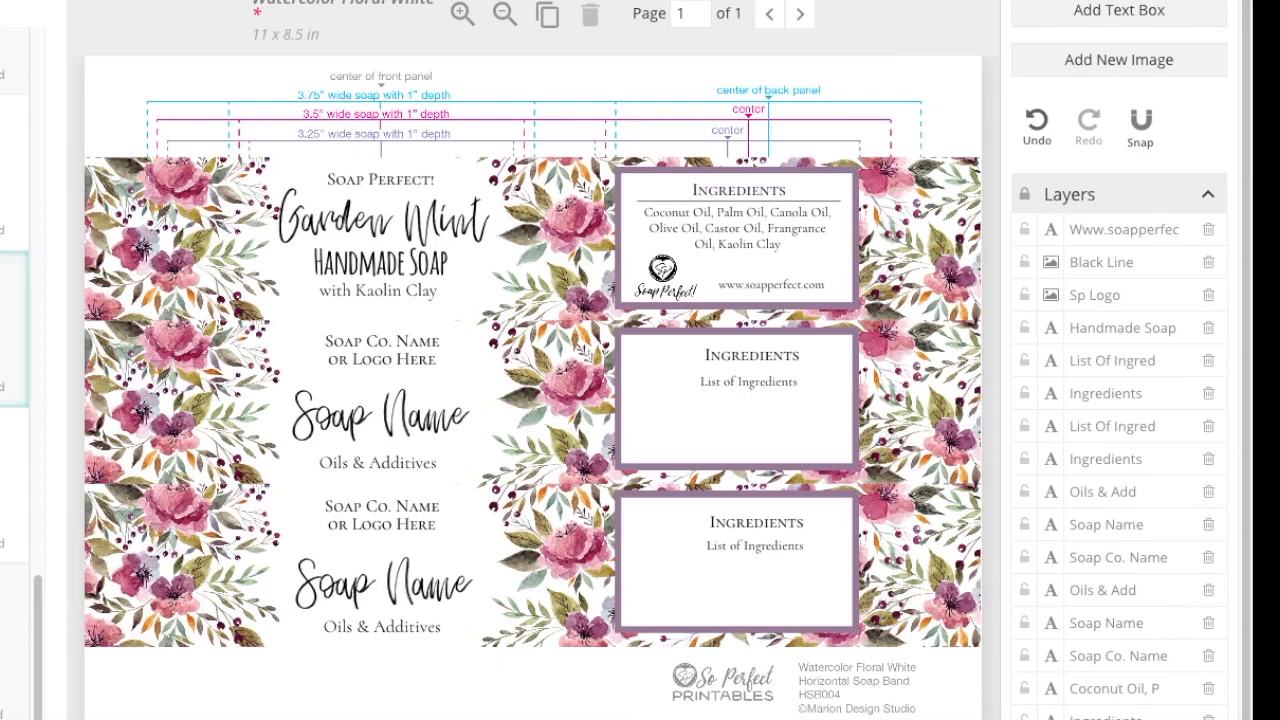
Copy the top label's Soap Perfect! text over the middle label's company name placeholder
left_click(437, 178)
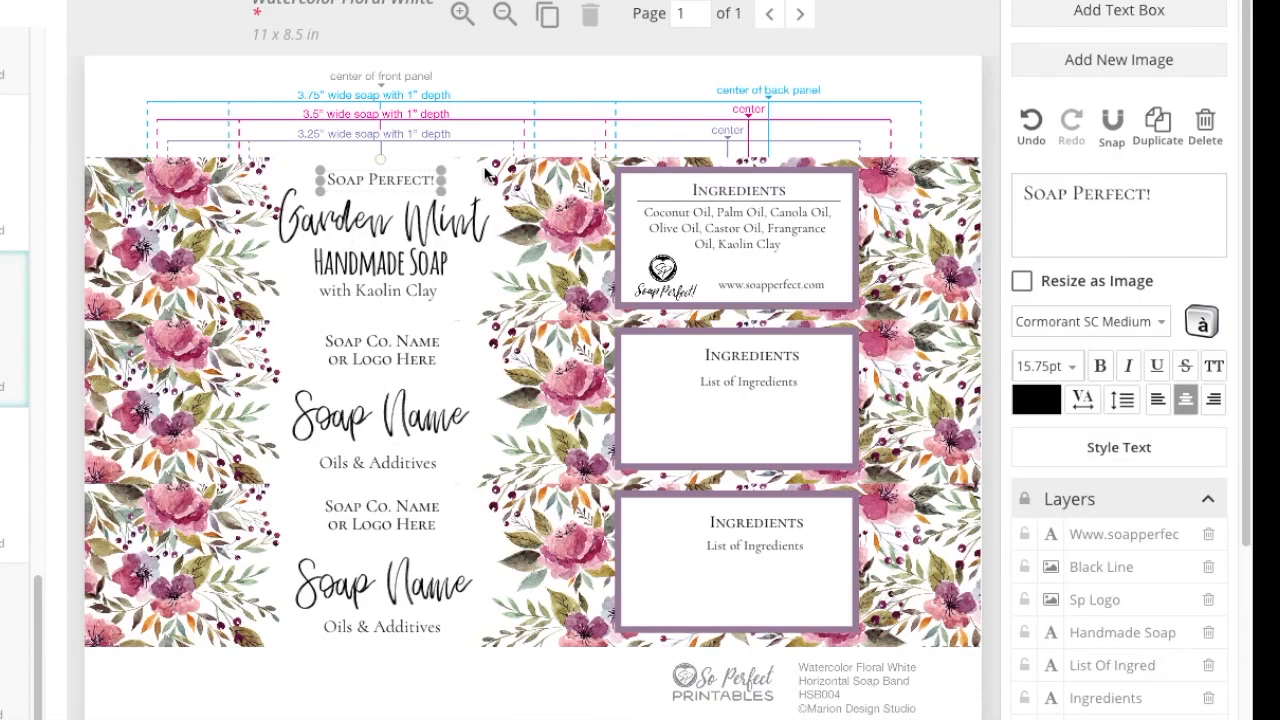
left_click(403, 183)
triple_click(409, 183)
key("super+c")
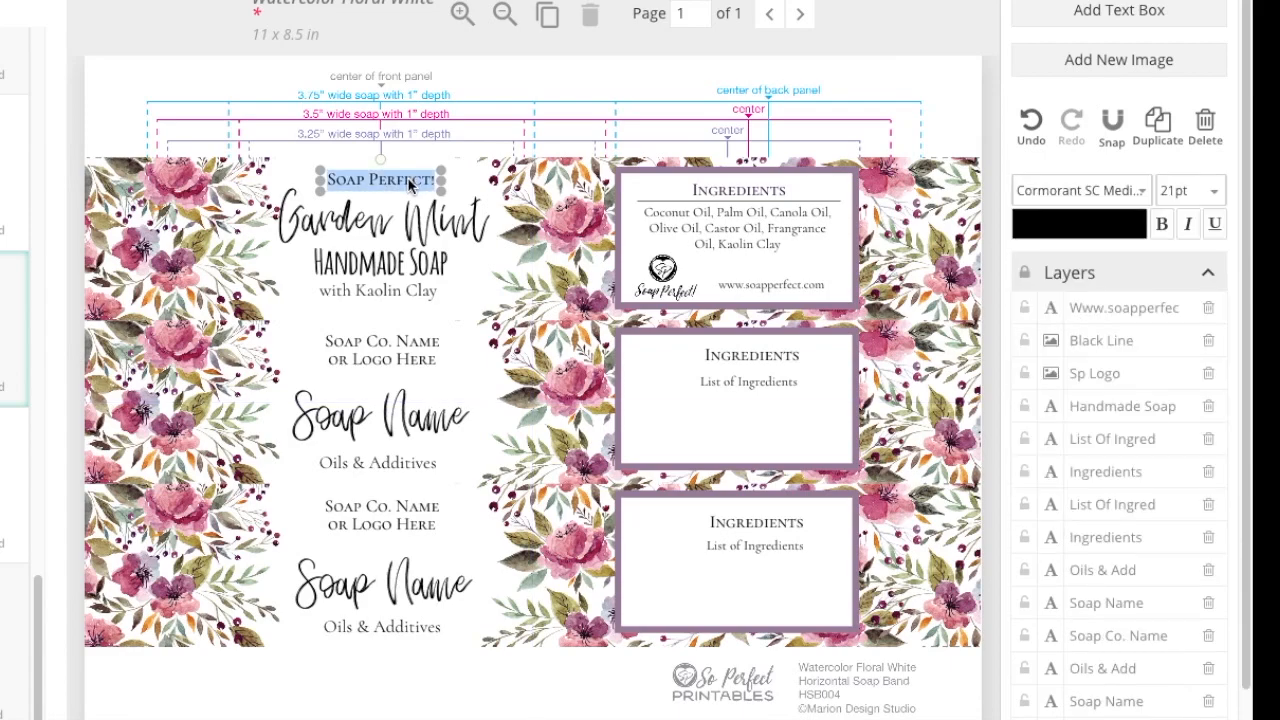
left_click(402, 343)
left_click(402, 343)
triple_click(402, 343)
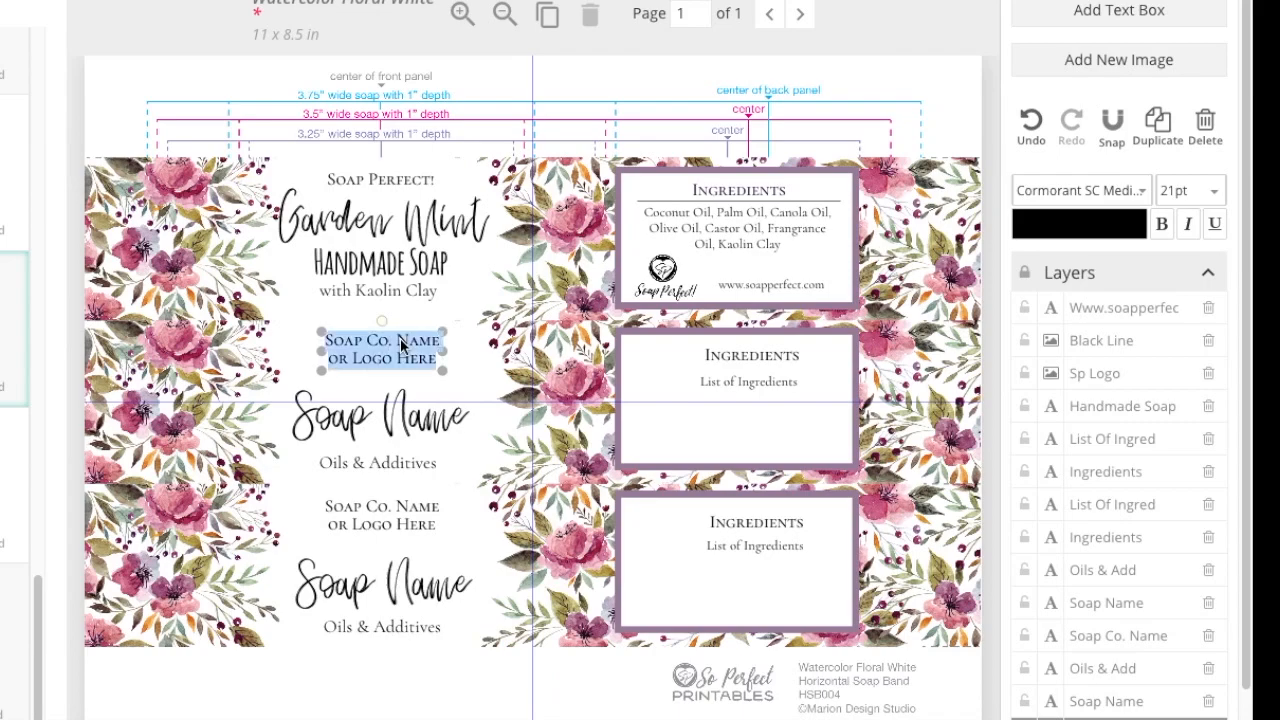
key("super+v")
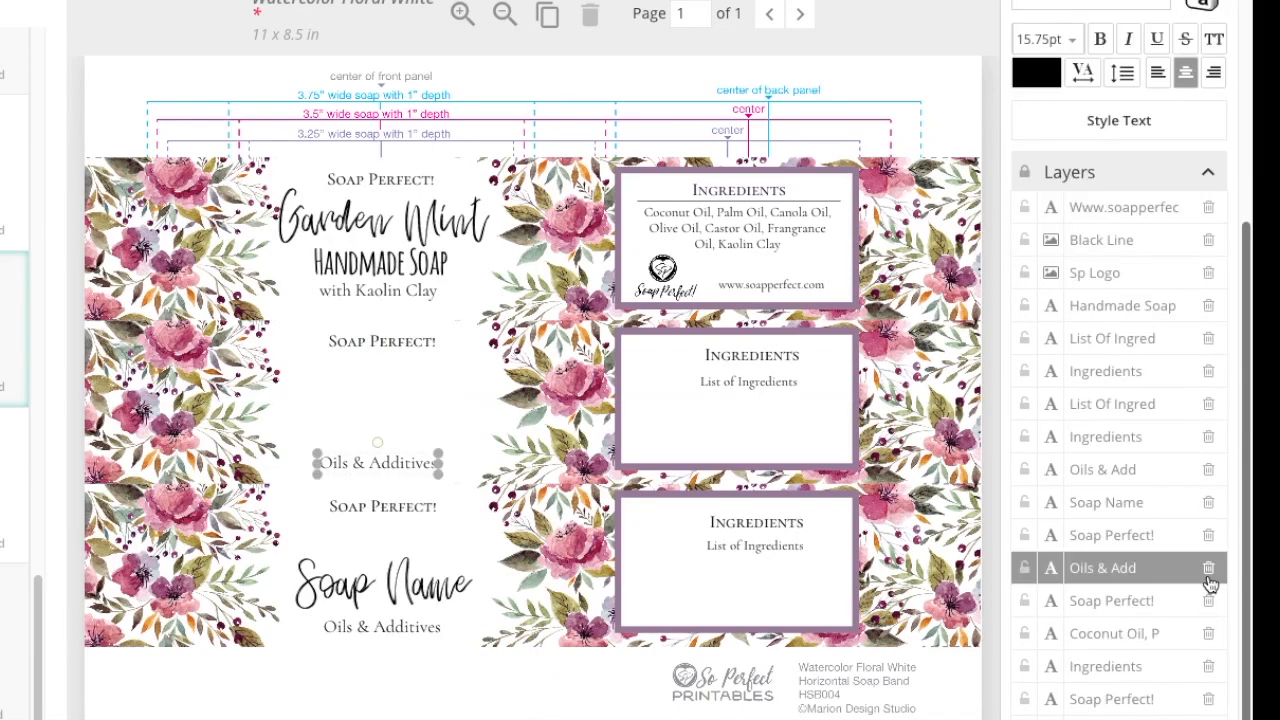
Delete the Oils & Additives text, Ingredients heading and List of Ingredients from the middle label
left_click(1209, 575)
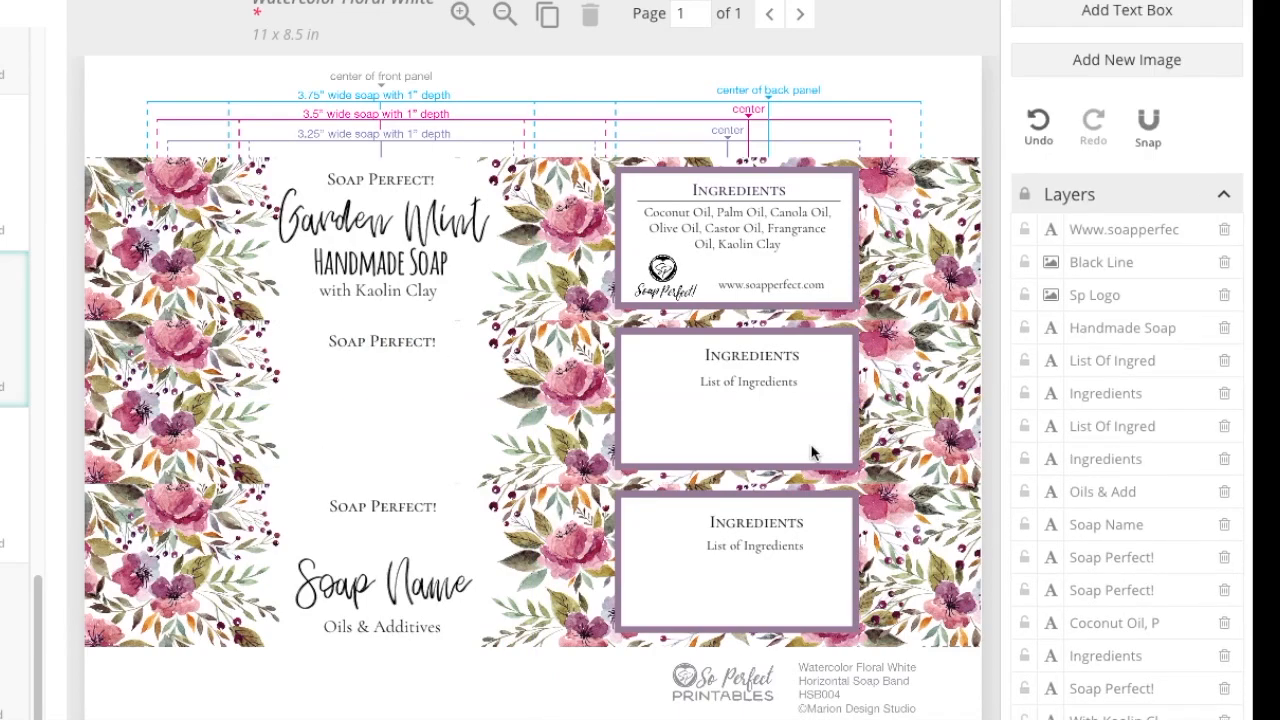
left_click(799, 350)
key("Delete")
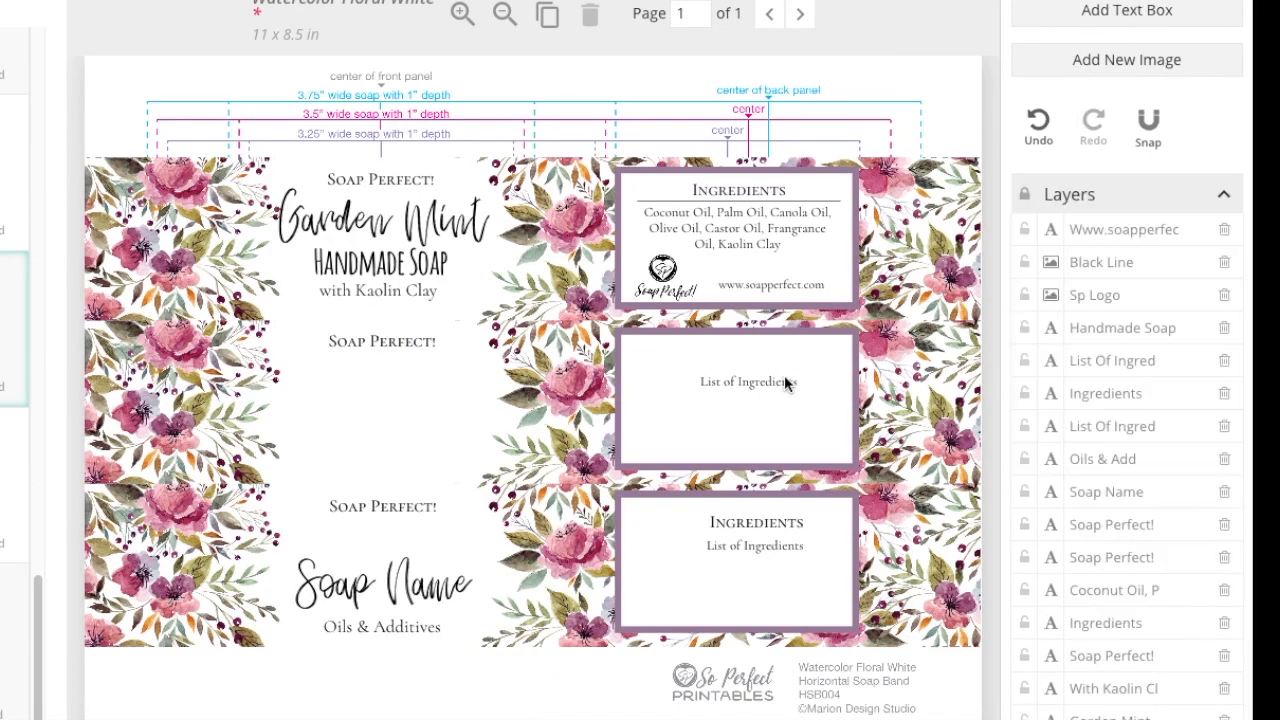
left_click(784, 380)
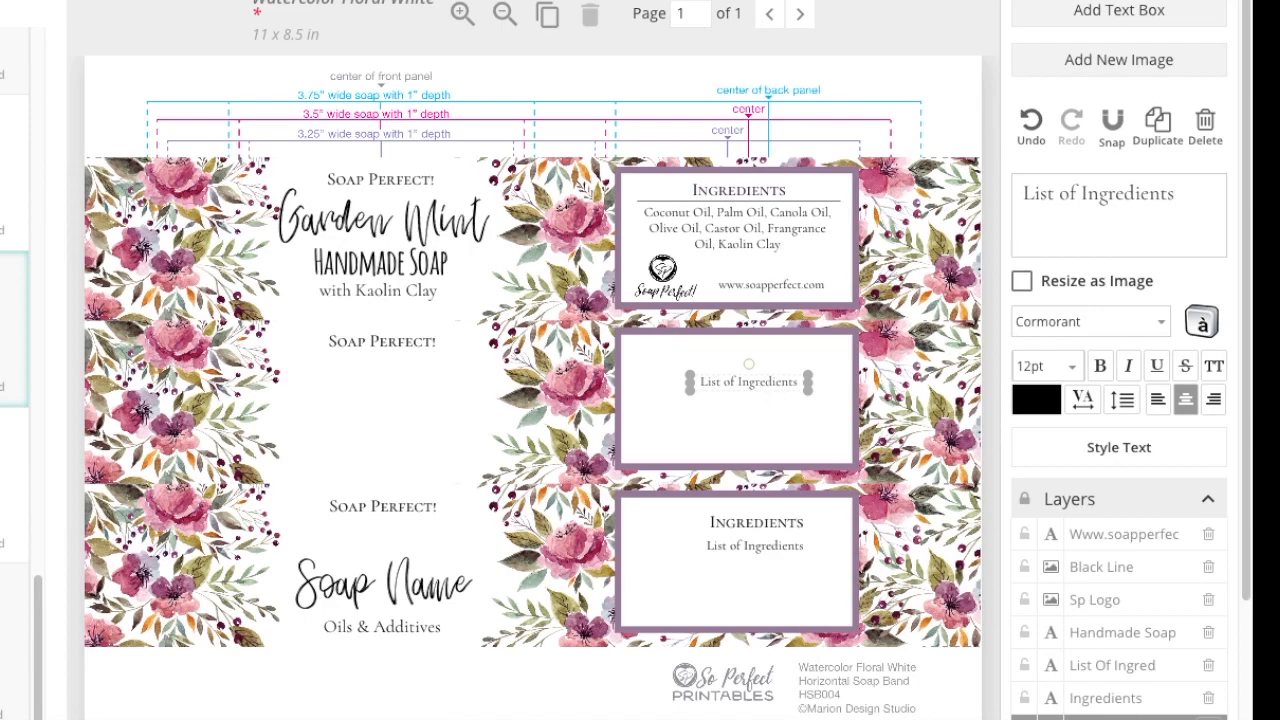
left_click(1220, 712)
Delete the Soap Perfect! text from the middle and bottom labels
left_click(412, 345)
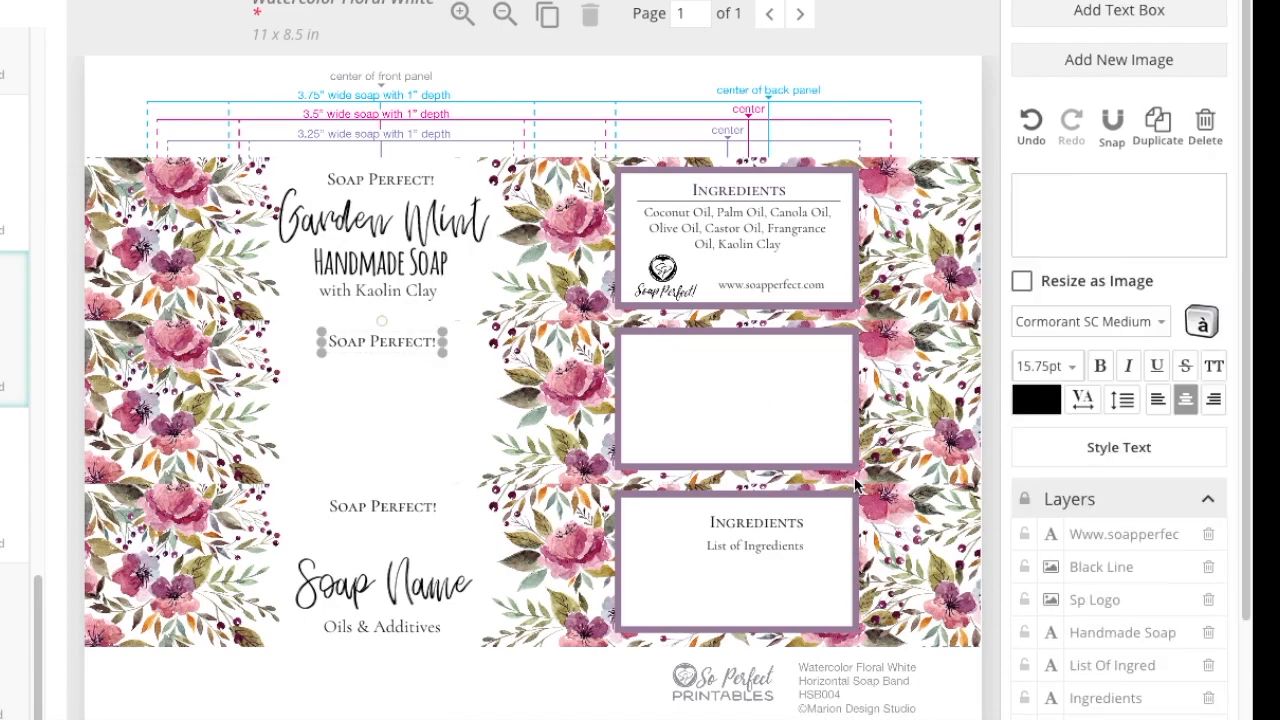
left_click_drag(1245, 468, 1245, 640)
left_click(1208, 602)
left_click(430, 510)
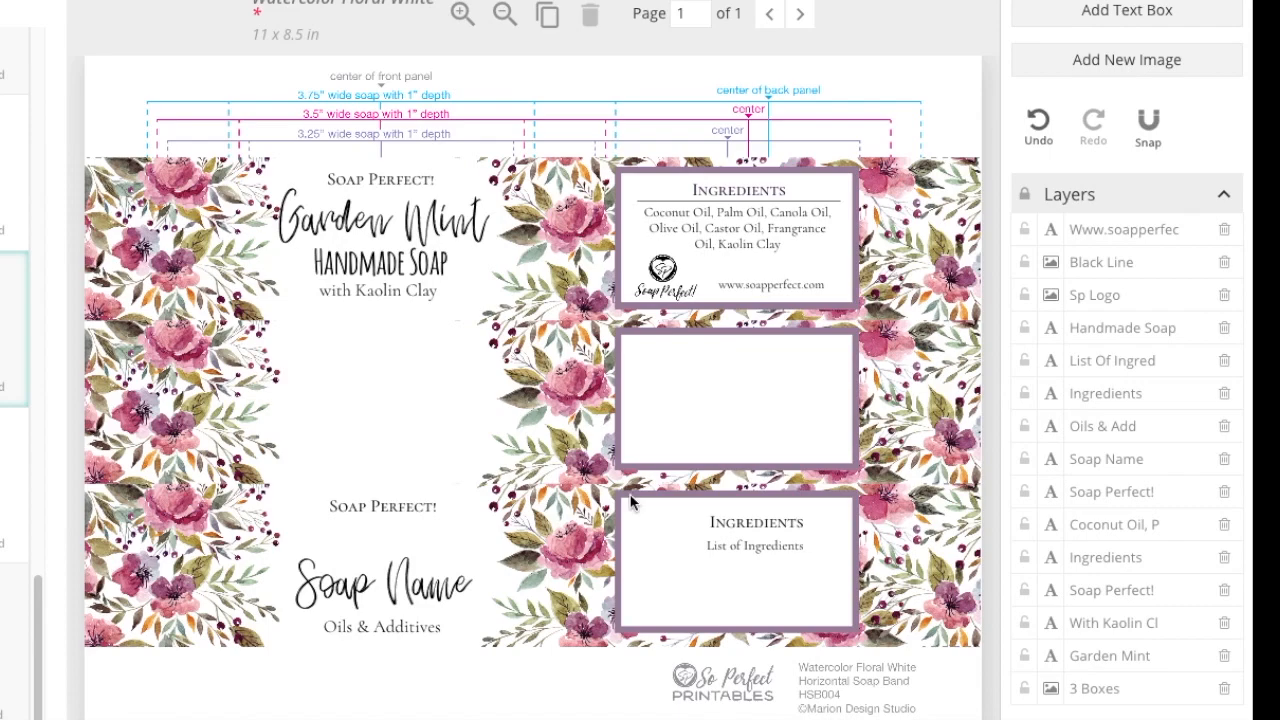
scroll(1230, 620, "down", 3)
left_click(1208, 602)
Delete the bottom label's Soap Name, Oils & Additives, Ingredients heading and List of Ingredients
left_click(430, 626)
left_click(430, 626, "shift")
left_click(770, 543, "shift")
left_click(821, 546, "shift")
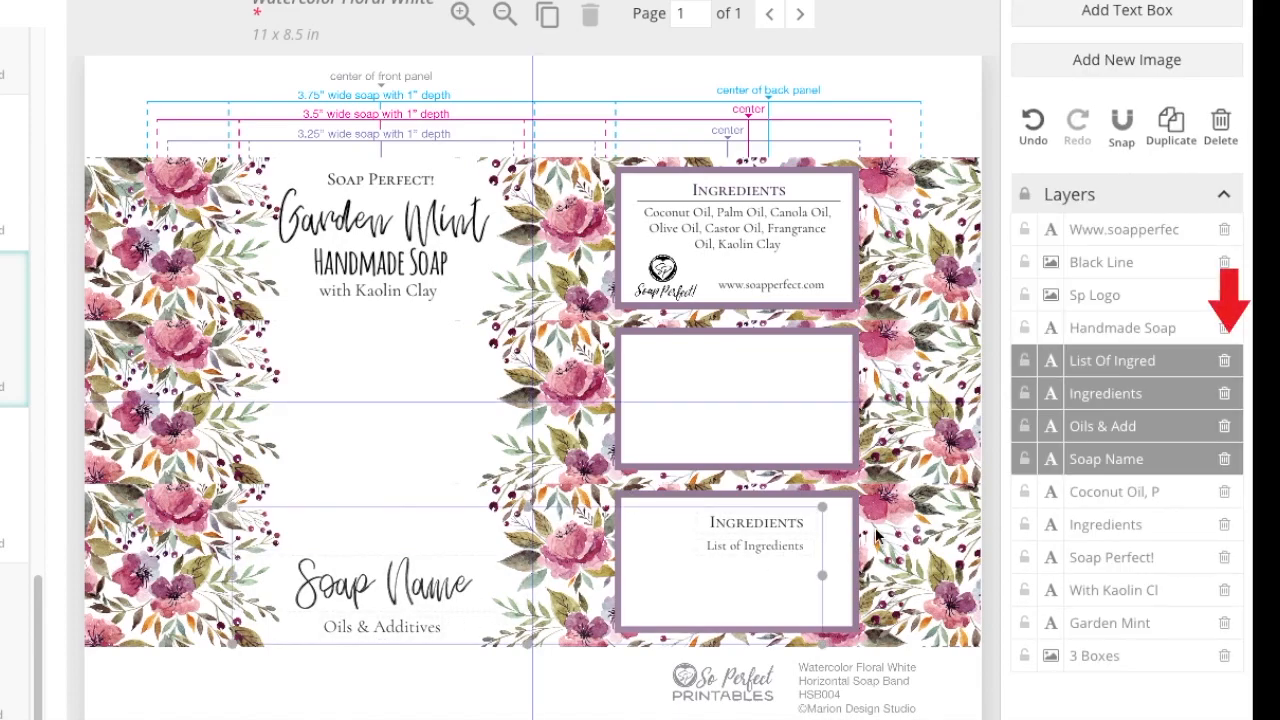
left_click(1224, 362)
left_click(1224, 362)
left_click(1224, 362)
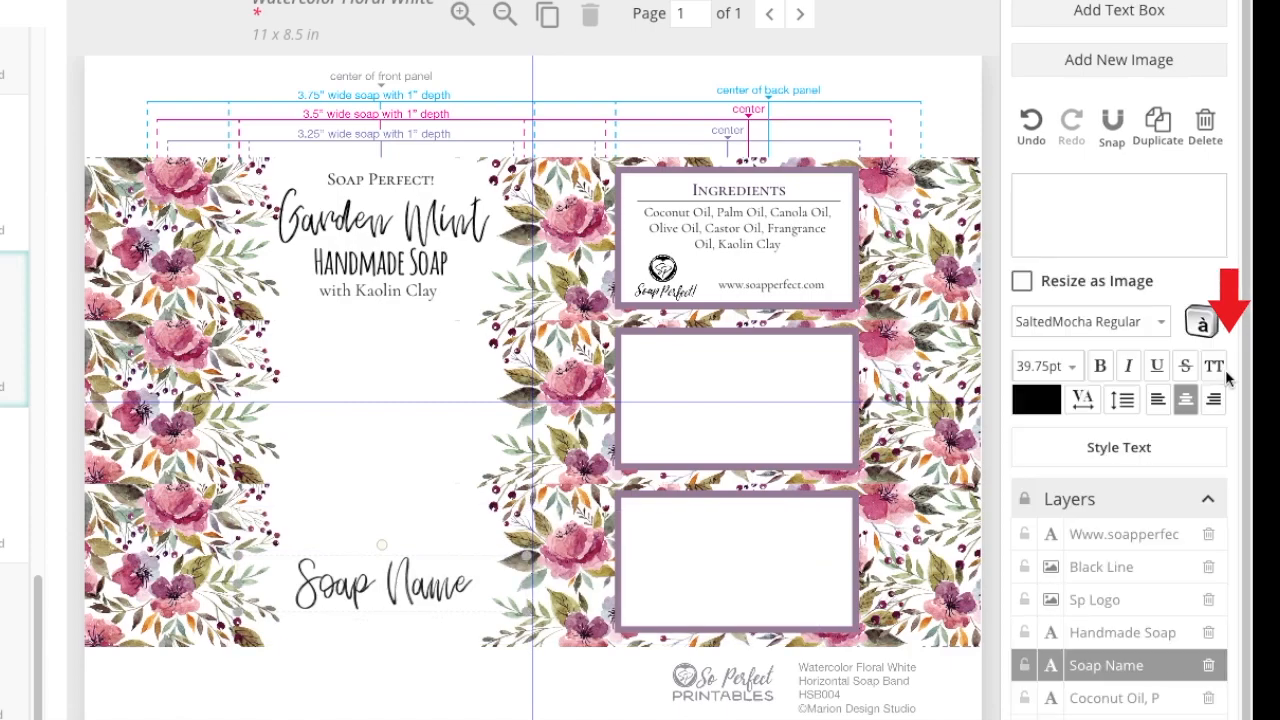
left_click(1208, 668)
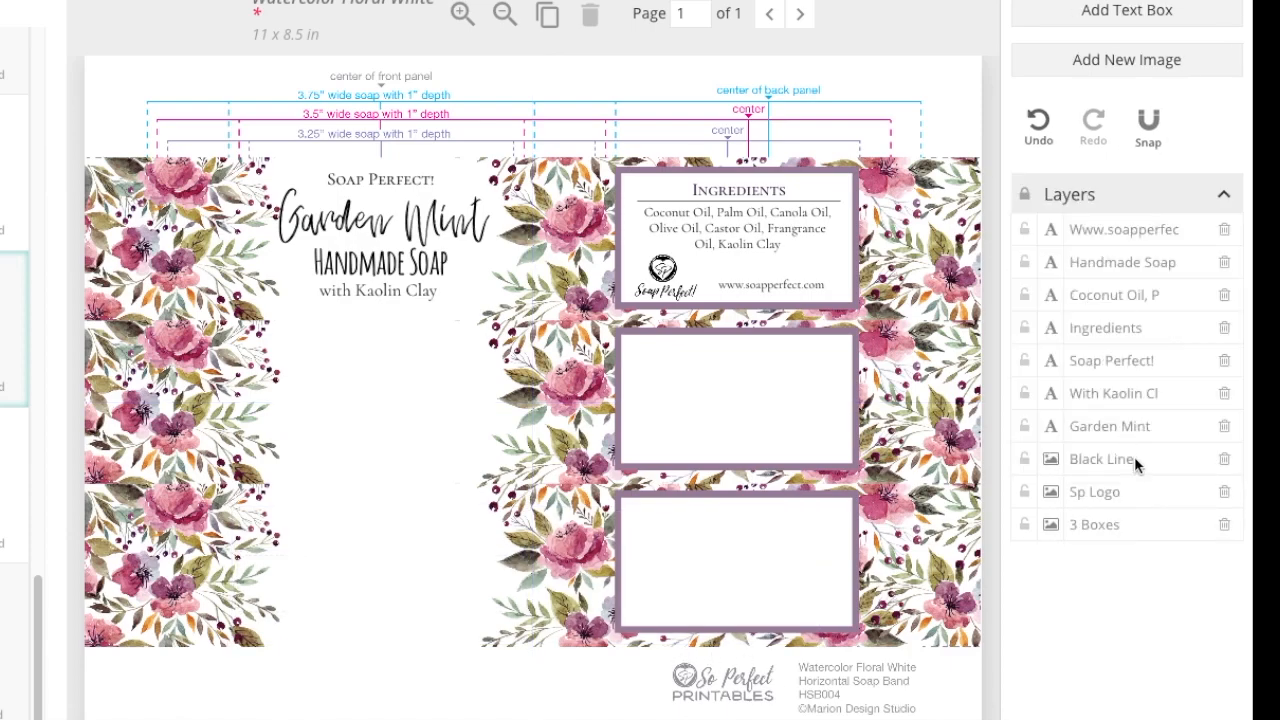
Duplicate all layers except 3 Boxes and move the copies onto the middle label
left_click(1126, 226)
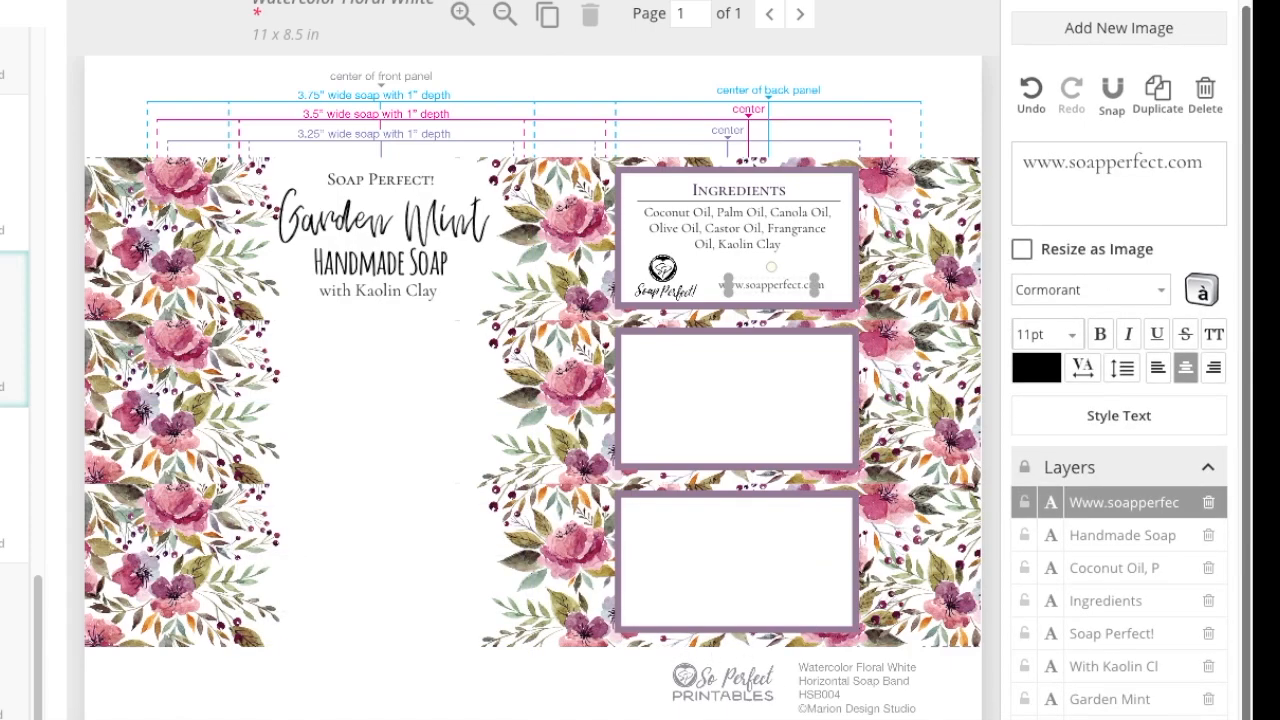
key("ctrl+a")
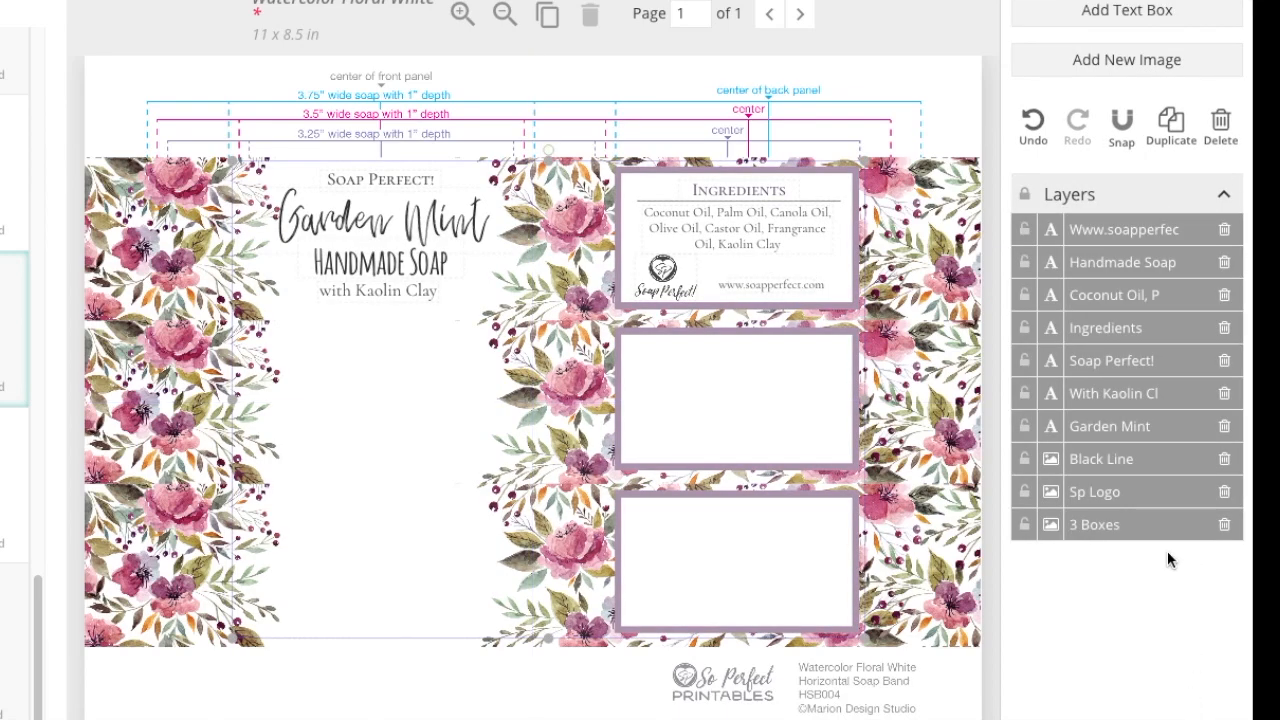
left_click(1150, 522, "shift")
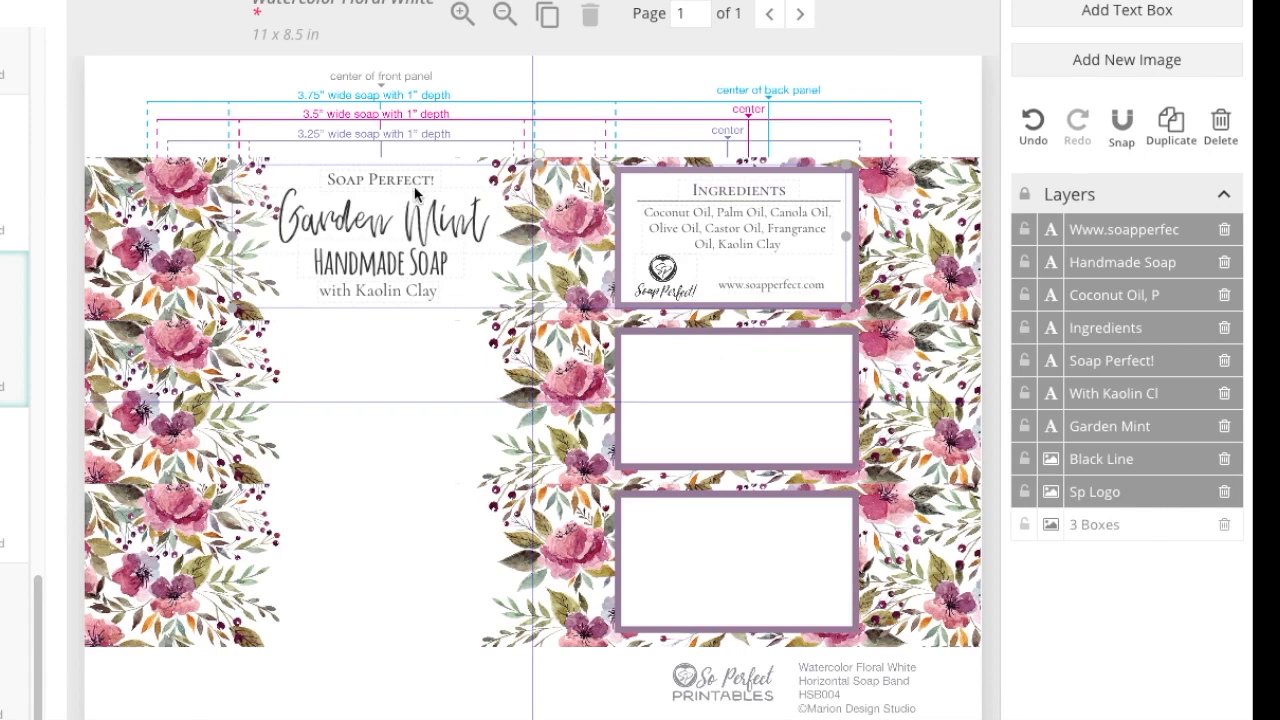
left_click(1171, 120)
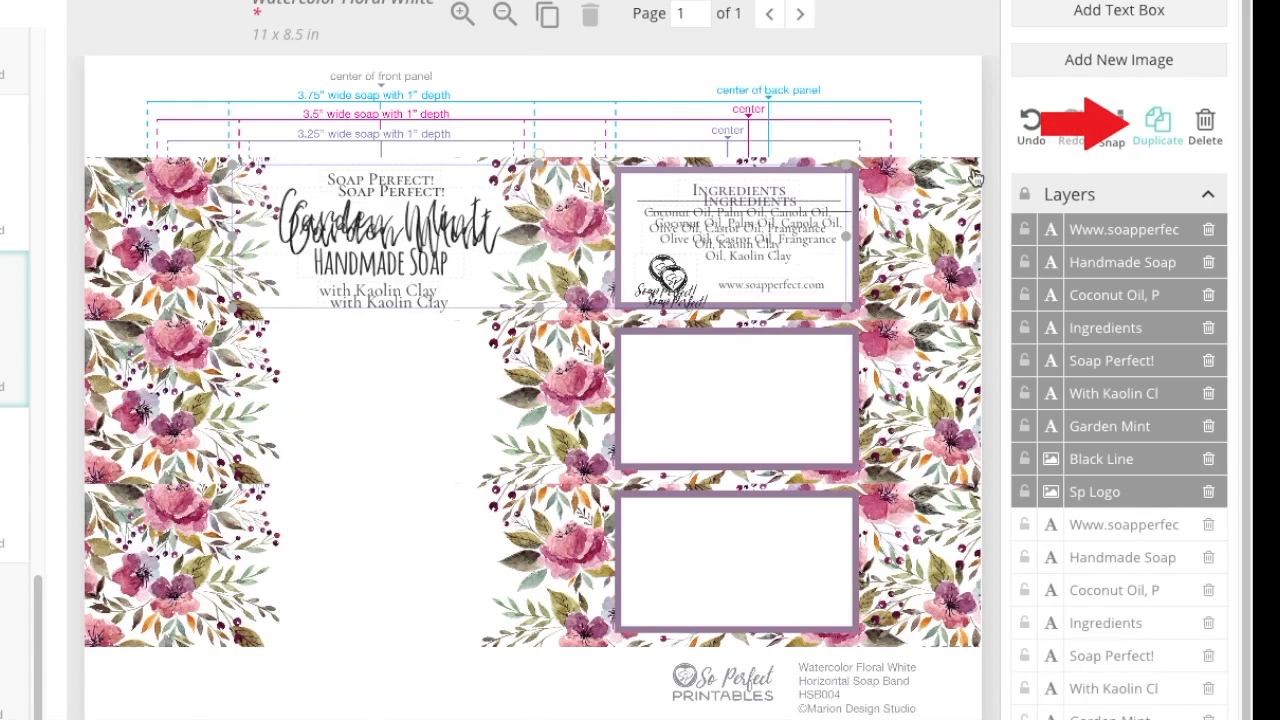
left_click_drag(783, 262, 770, 407)
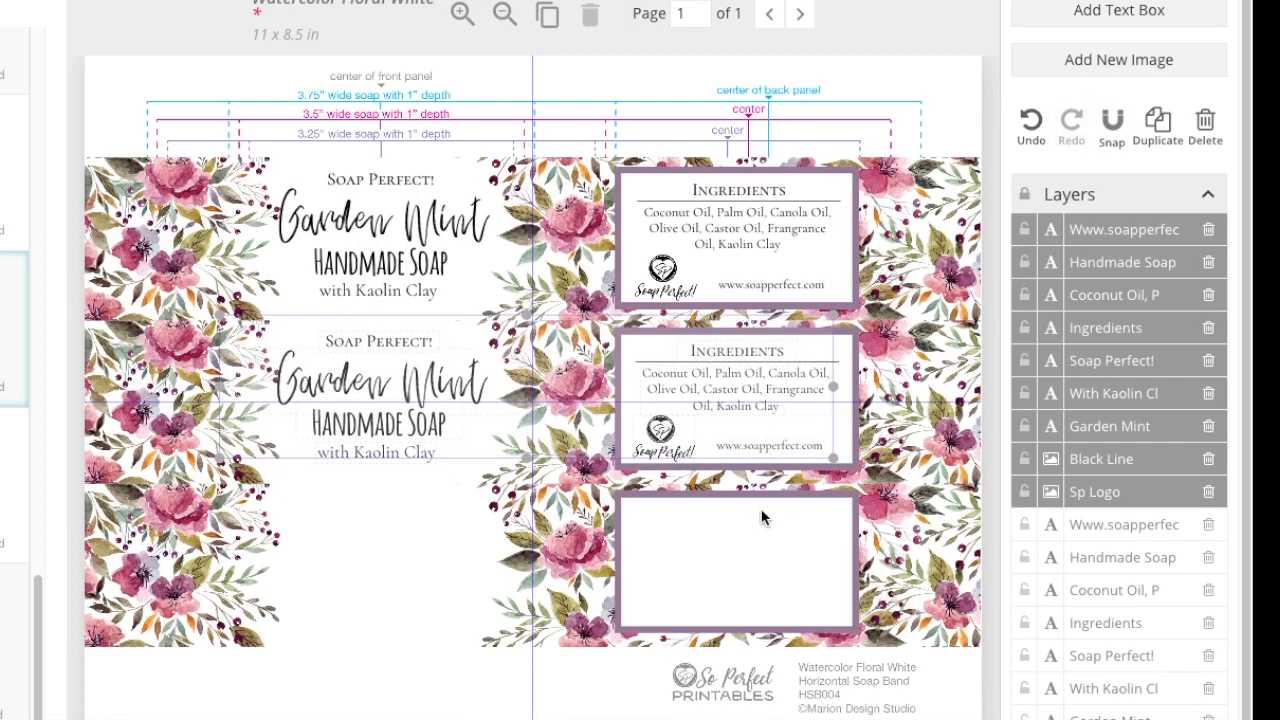
Undo the last change and nudge the middle label's duplicated elements up slightly
left_click(401, 638)
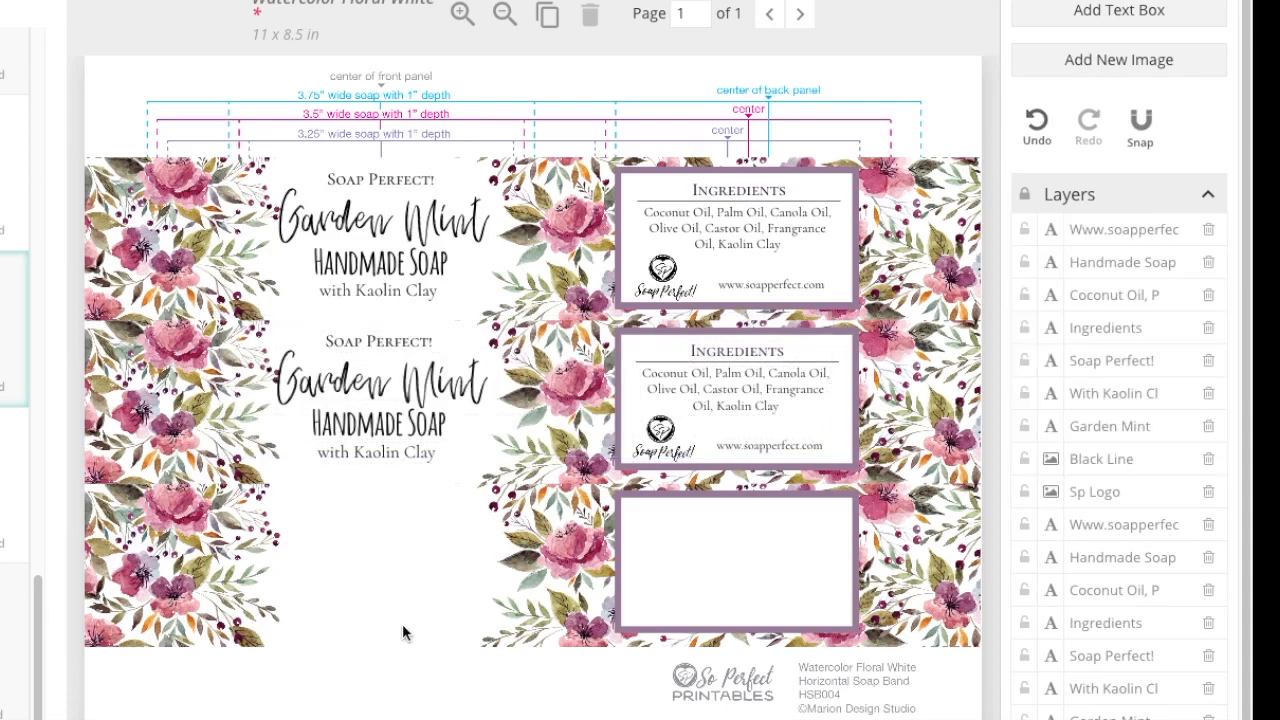
left_click(1035, 120)
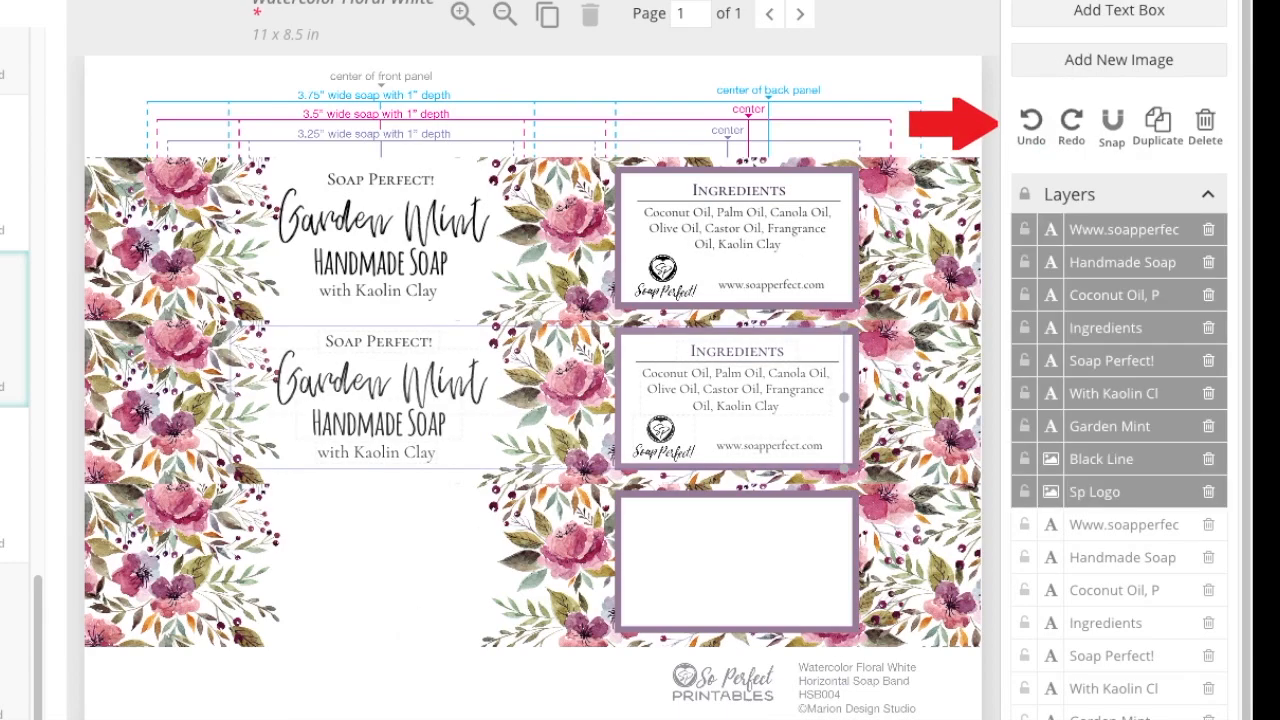
key("Up")
key("Up")
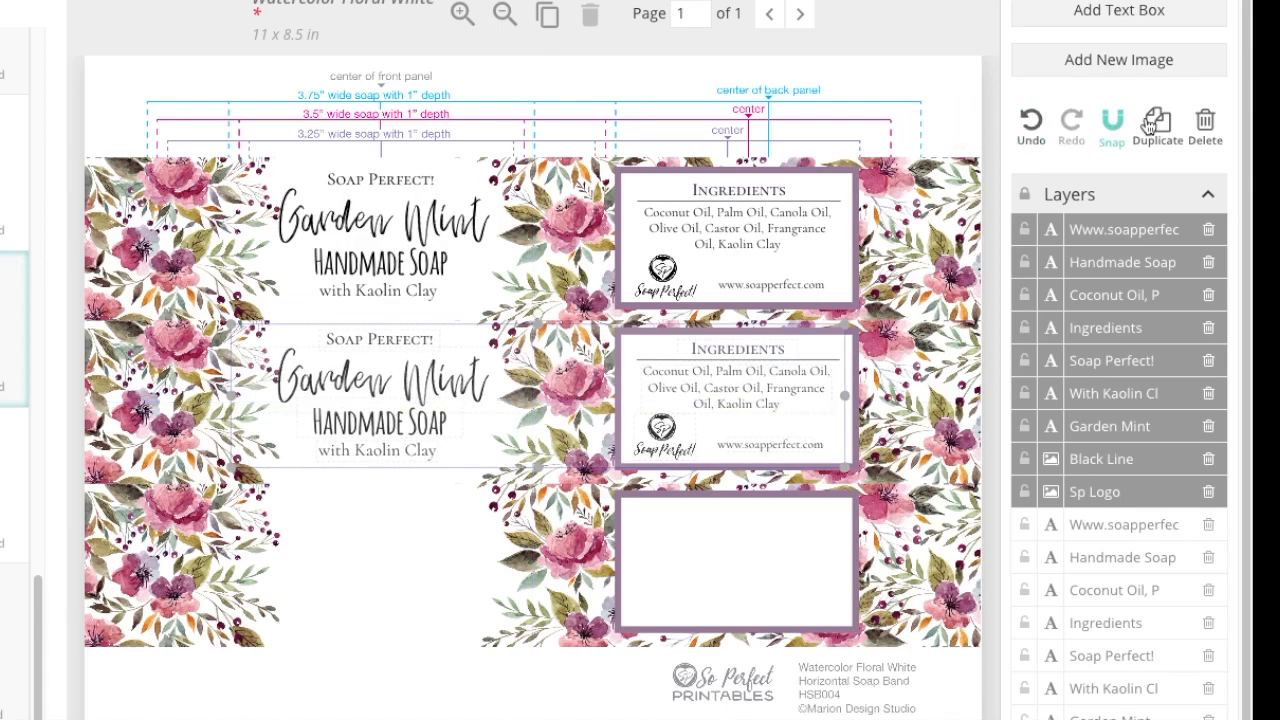
Duplicate the middle label's selected elements and place the copies on the bottom label
left_click(1135, 147)
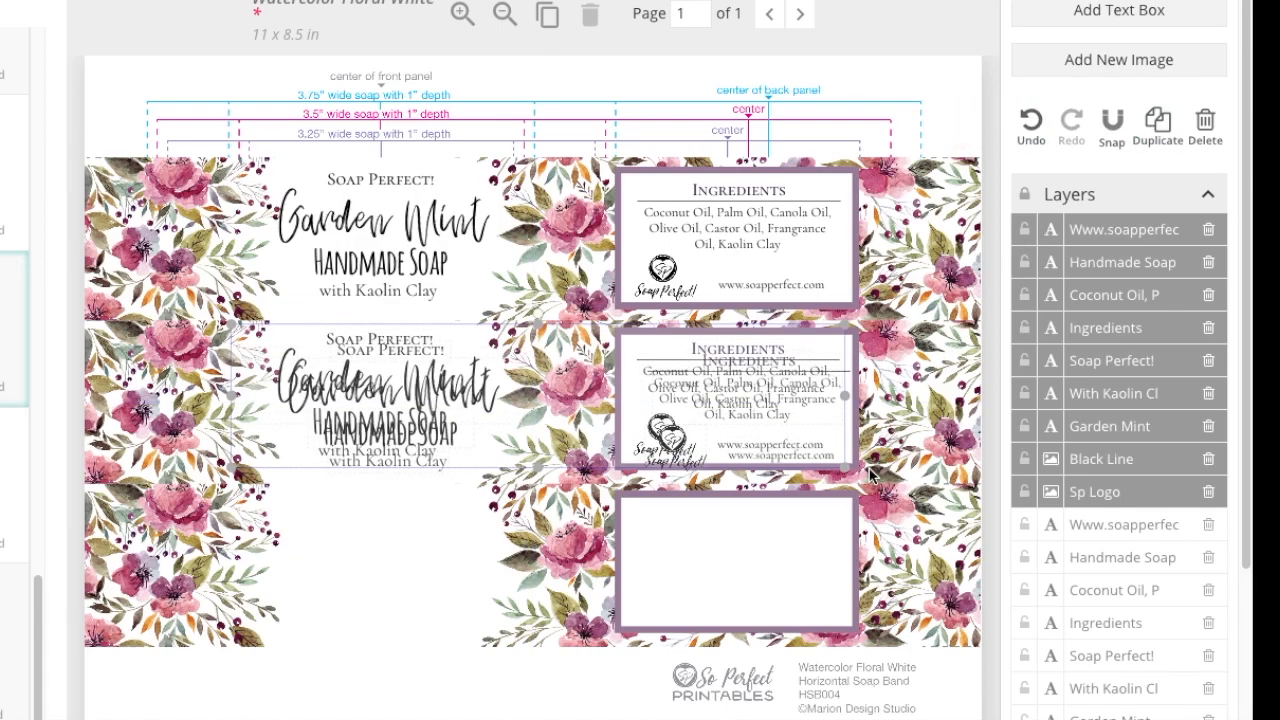
left_click_drag(828, 468, 810, 606)
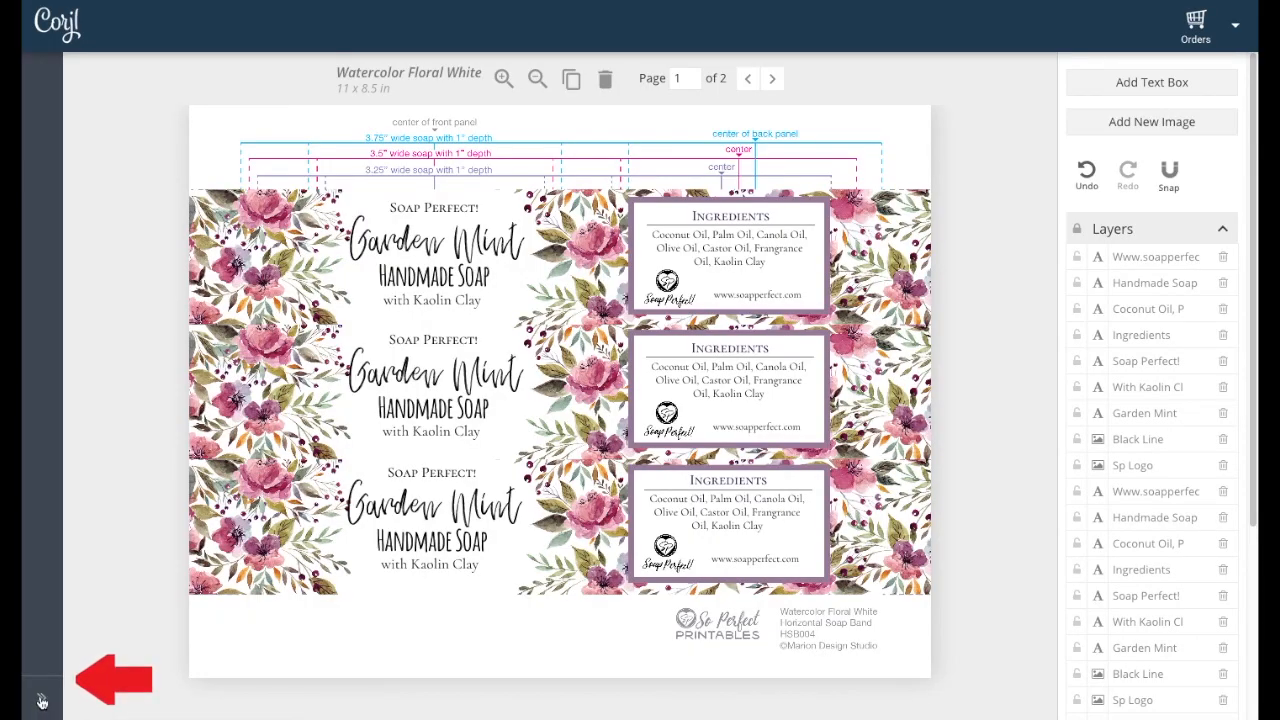
Save the changes to the Watercolor Floral White design and duplicate the label page
left_click(41, 702)
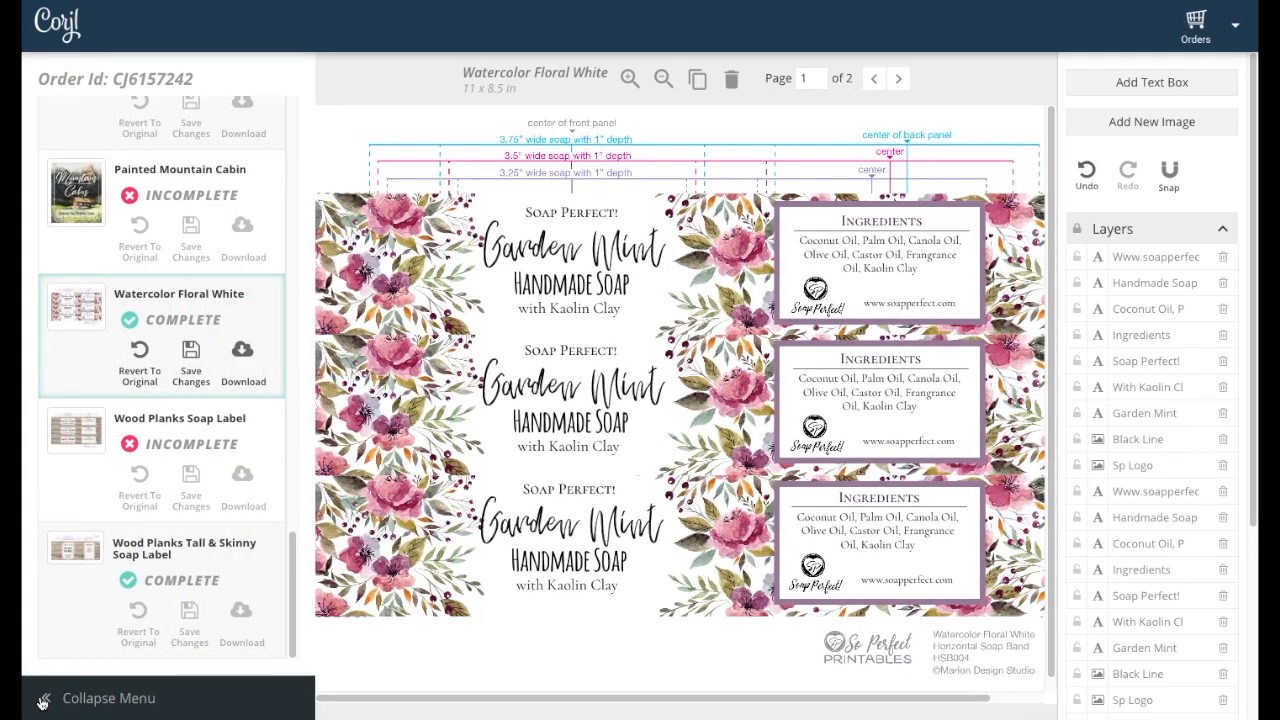
left_click(191, 352)
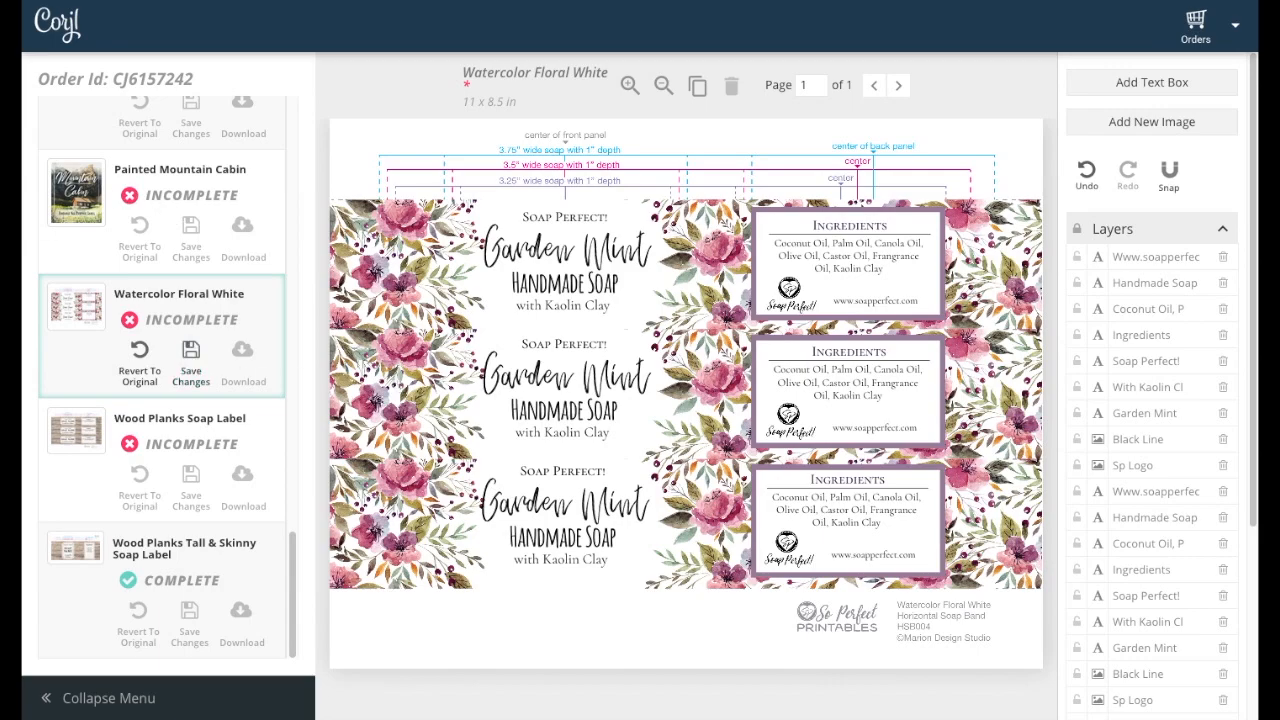
left_click(191, 352)
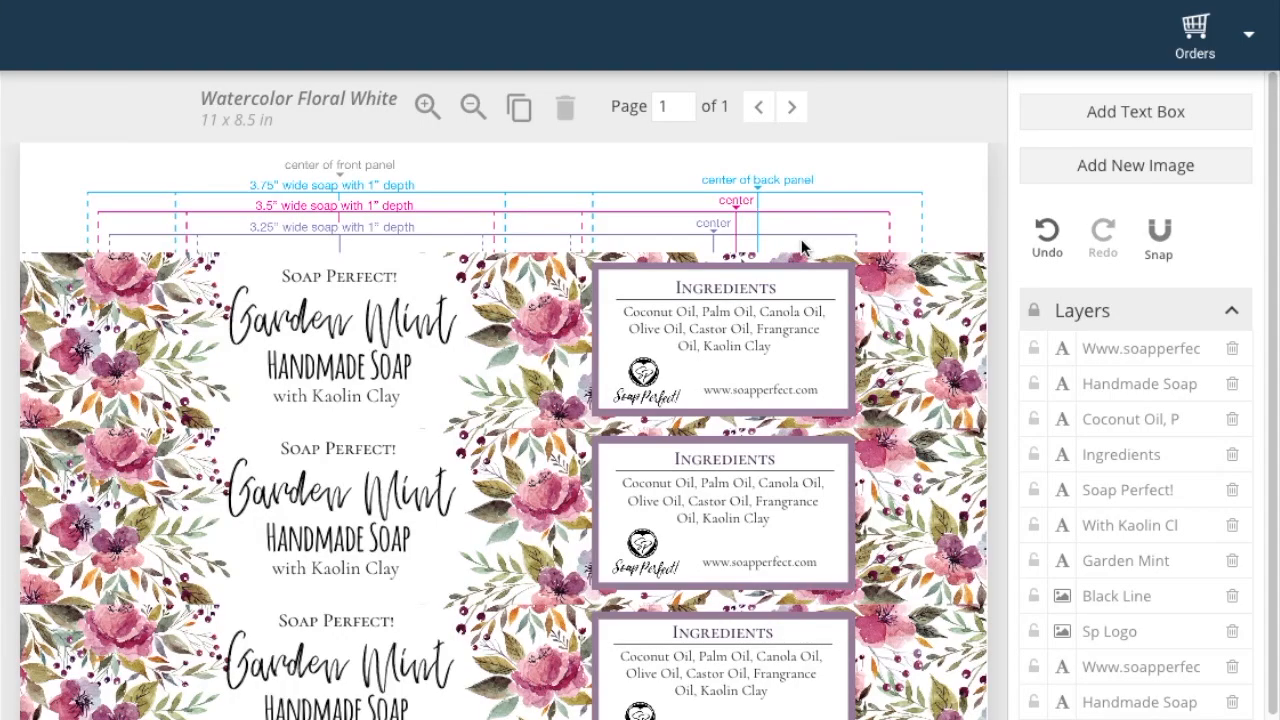
left_click(520, 114)
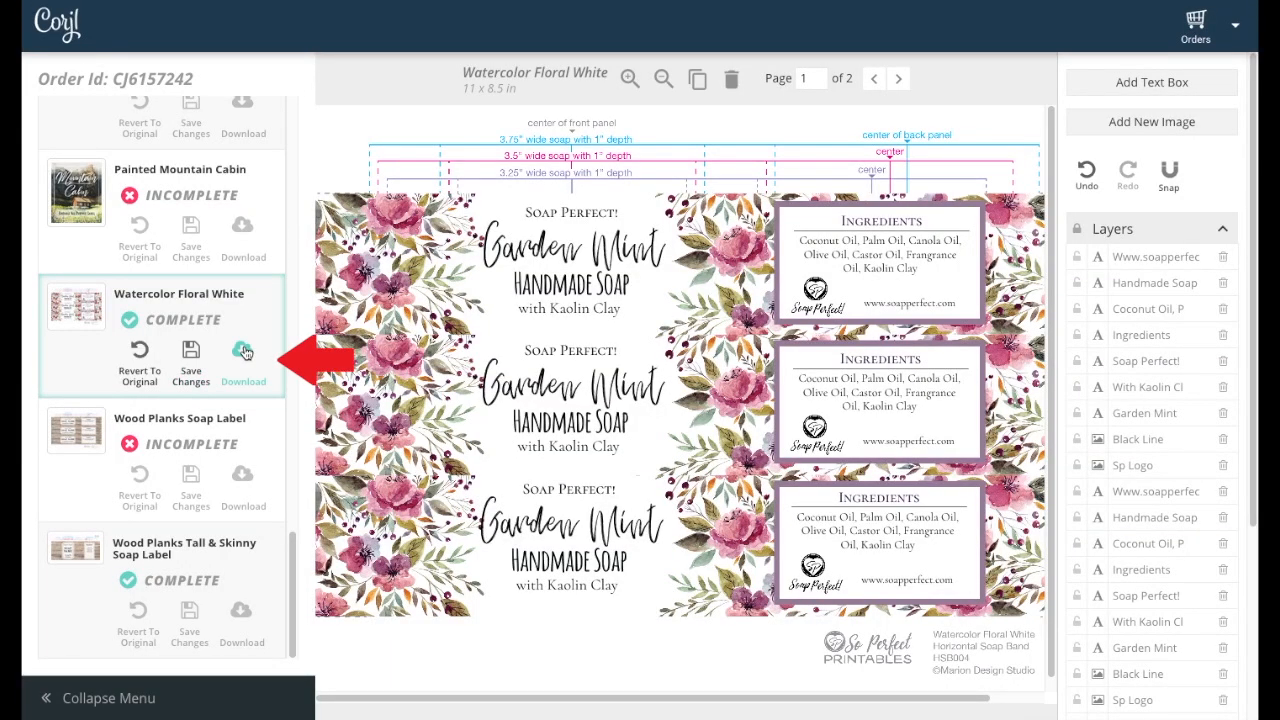
Set up a download of the Watercolor Floral White design in PDF format and proceed to the page options
left_click(244, 352)
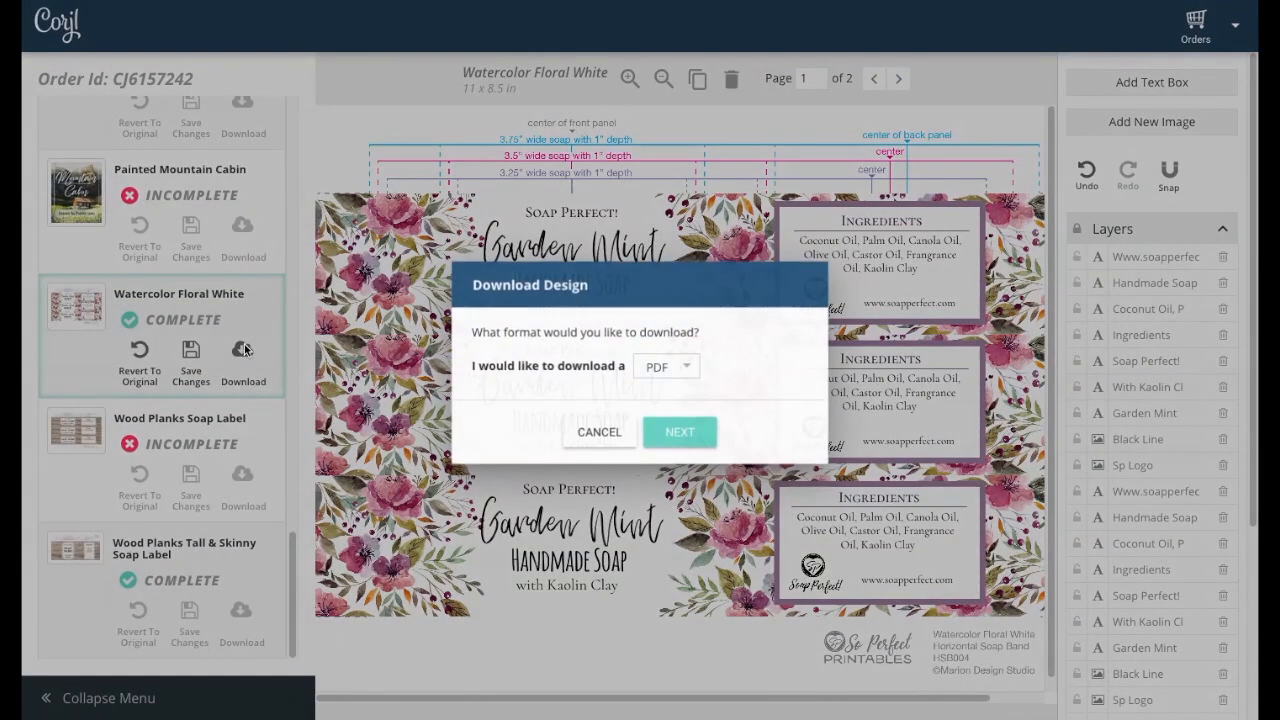
left_click(691, 361)
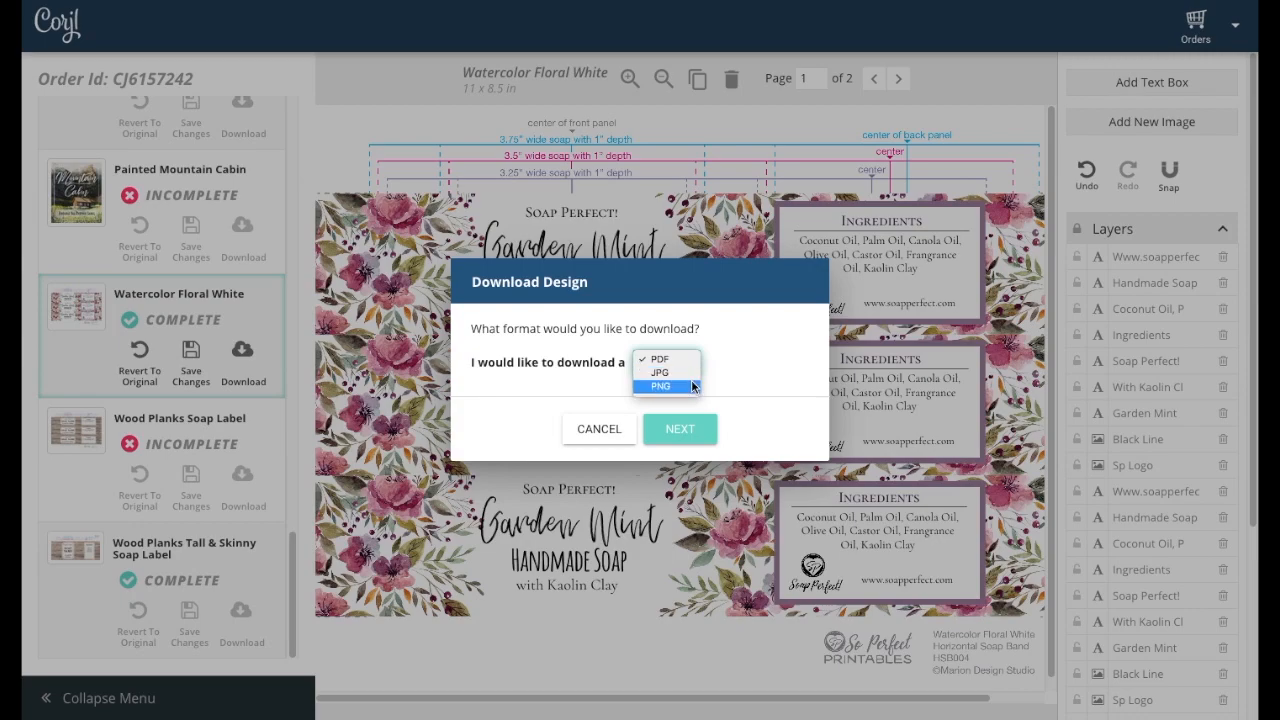
left_click(694, 359)
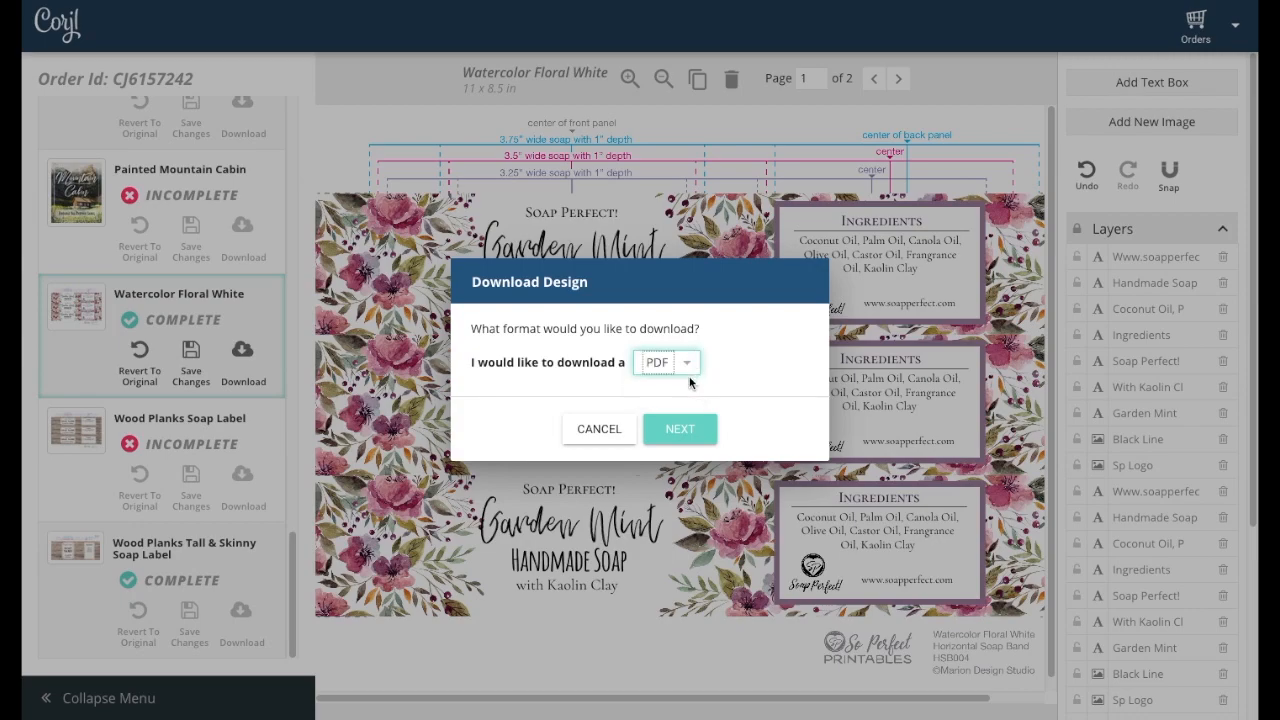
left_click(683, 428)
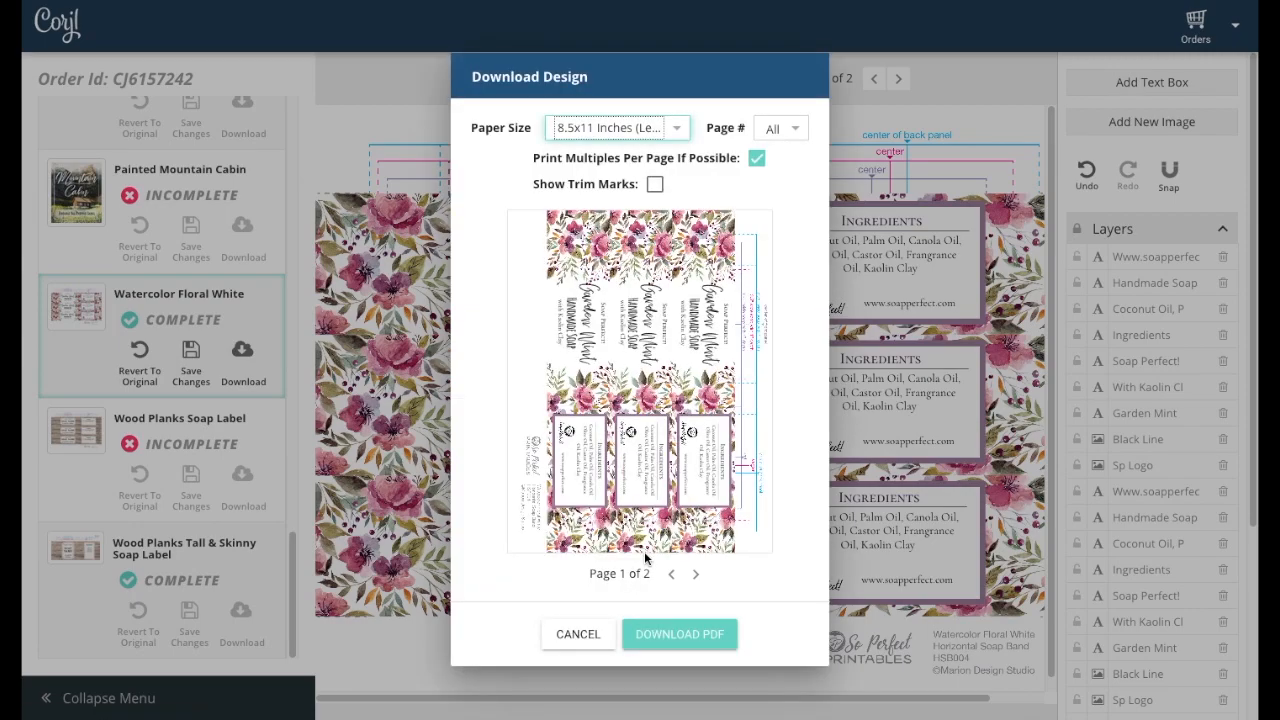
Limit the download to page 1, generate the PDF and save the file to the computer
left_click(798, 130)
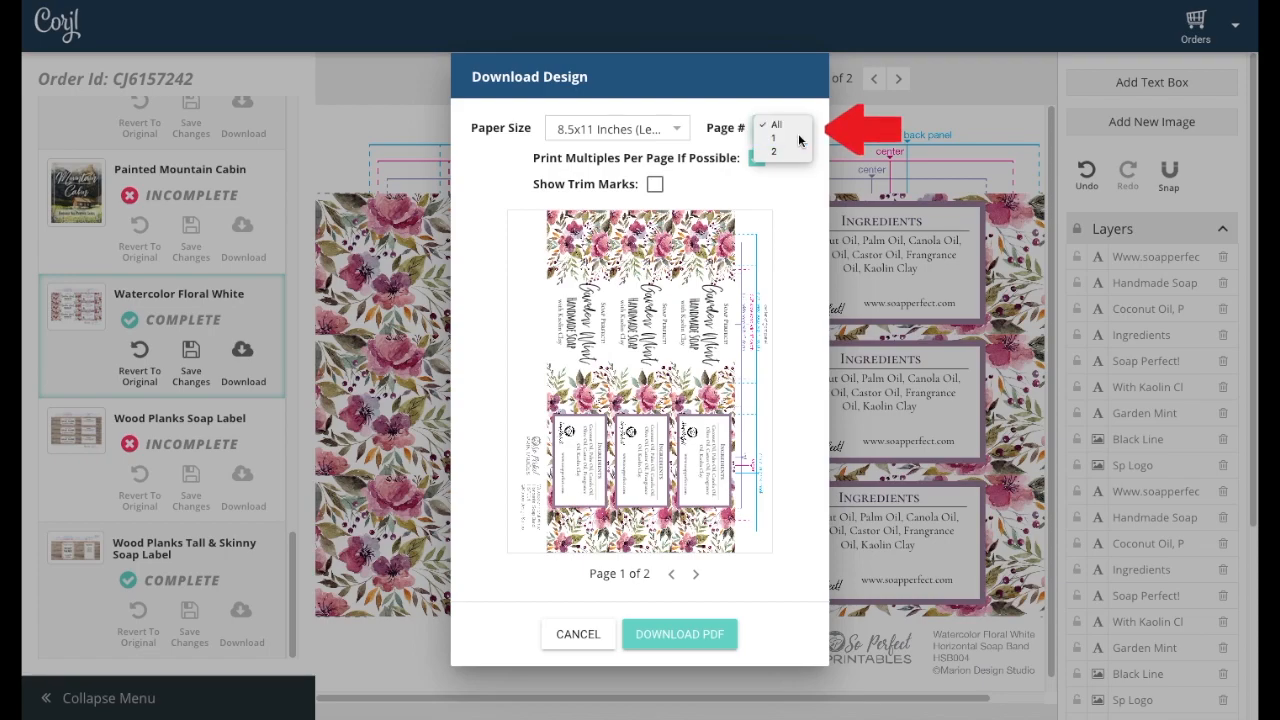
left_click(790, 138)
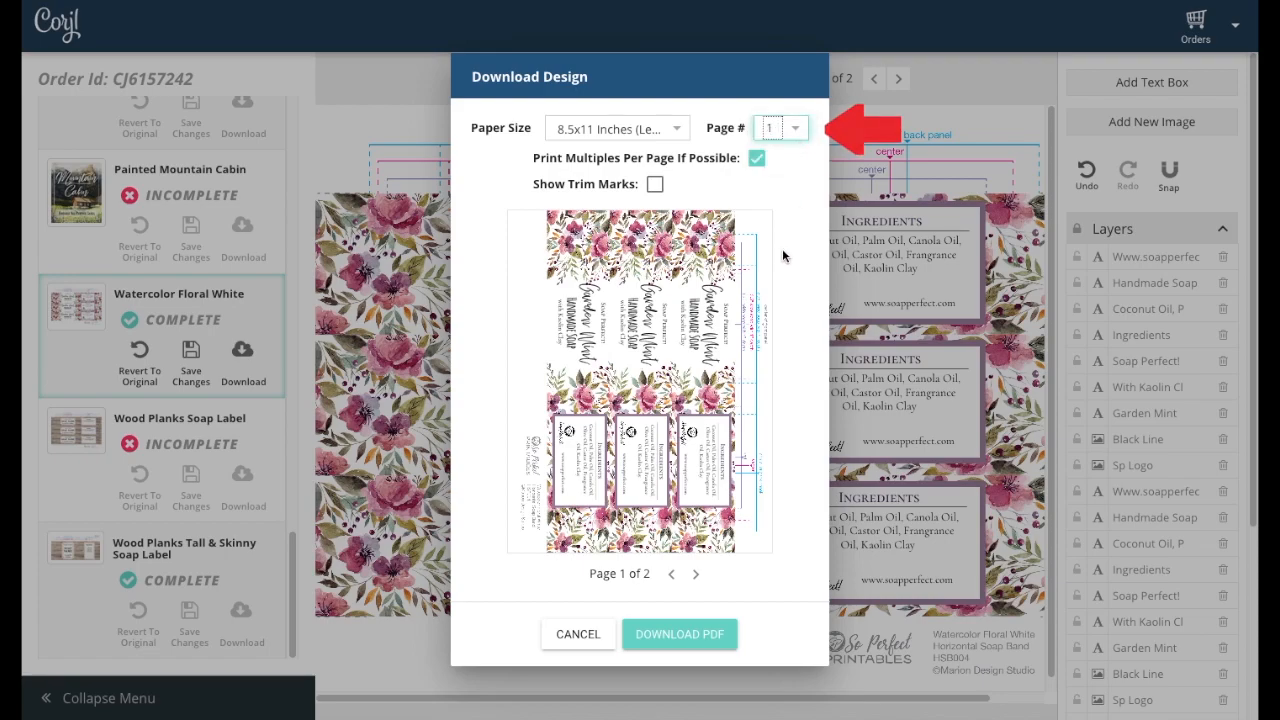
left_click(681, 631)
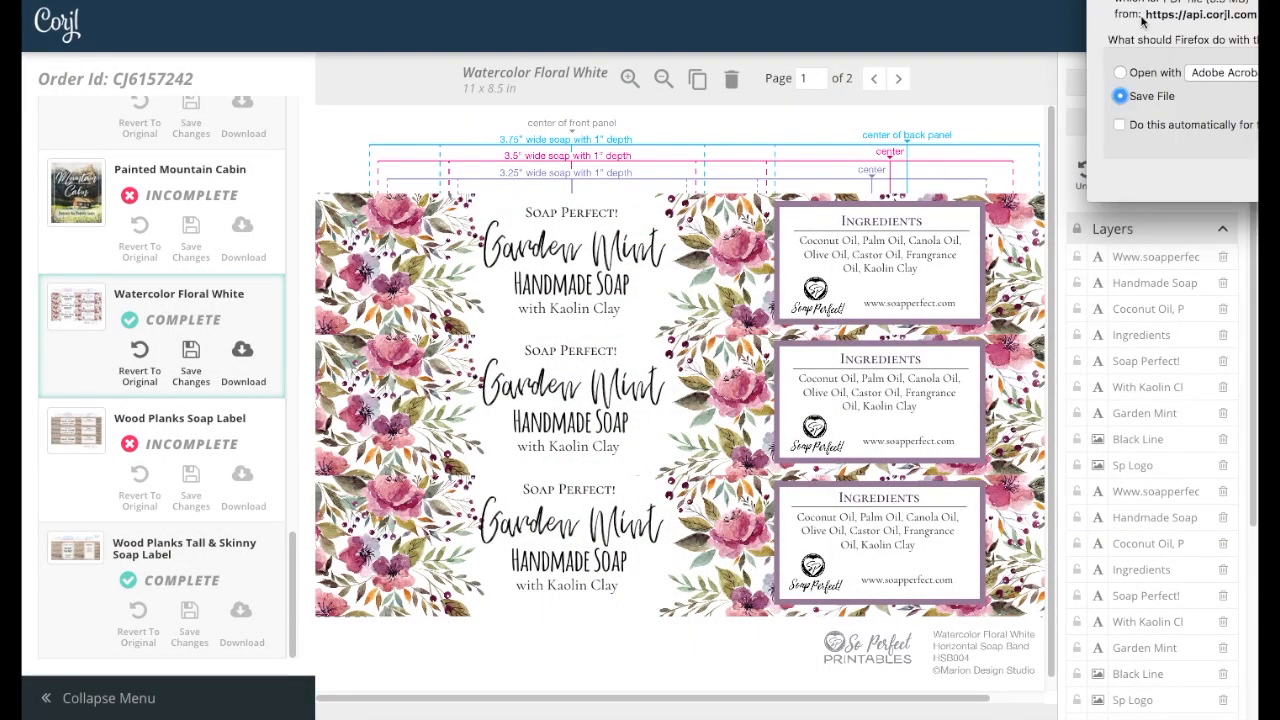
left_click_drag(1219, 0, 845, 133)
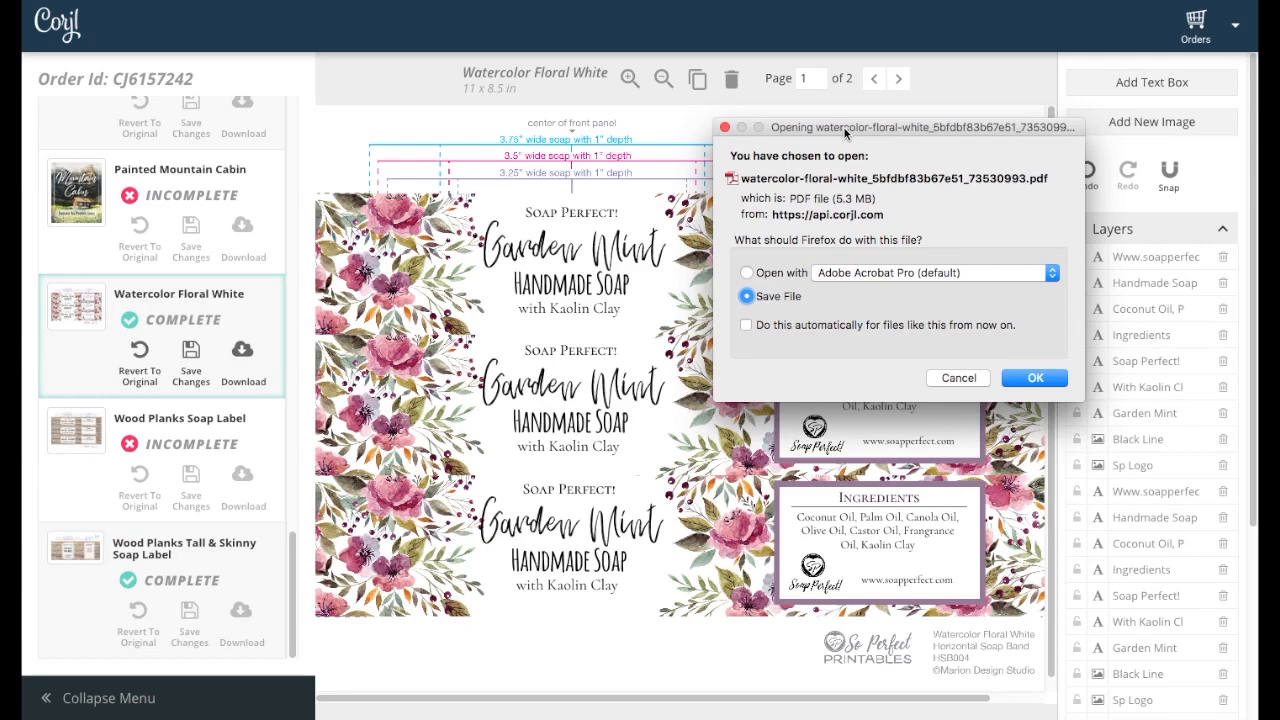
left_click(1036, 379)
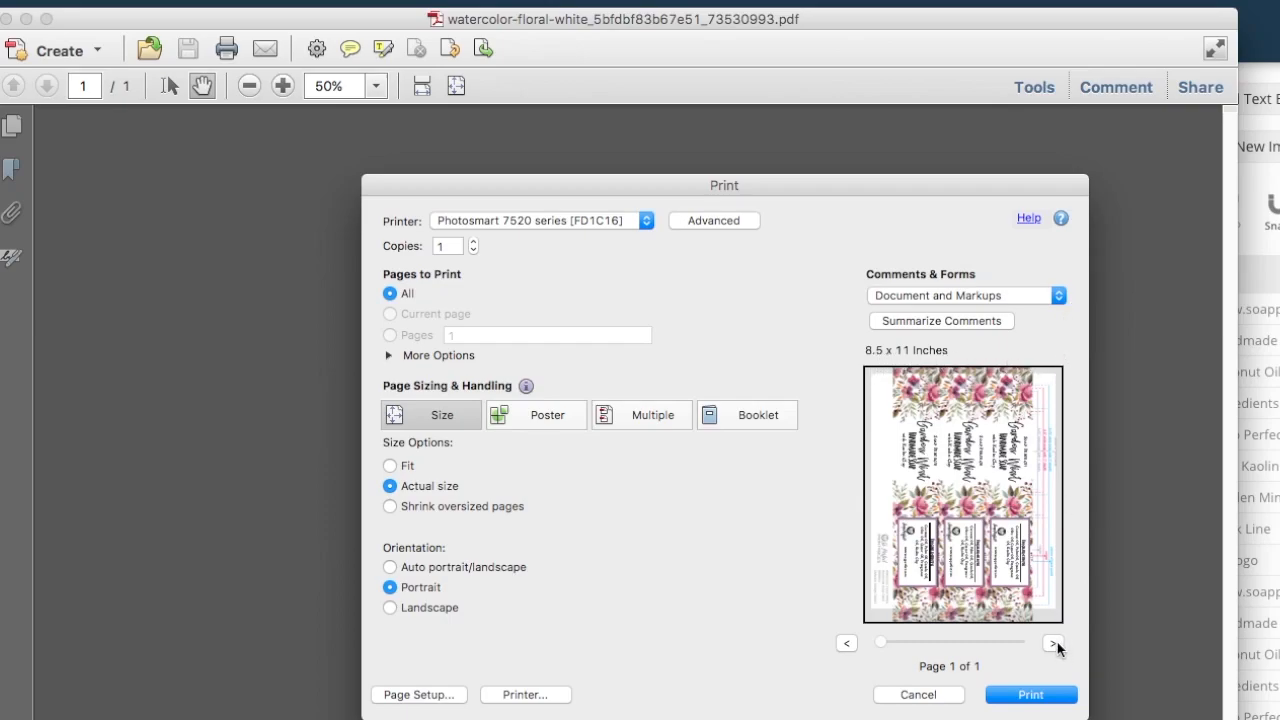
Compare the Fit and Shrink oversized pages sizing options in Adobe Acrobat's print preview of the label PDF
left_click(390, 465)
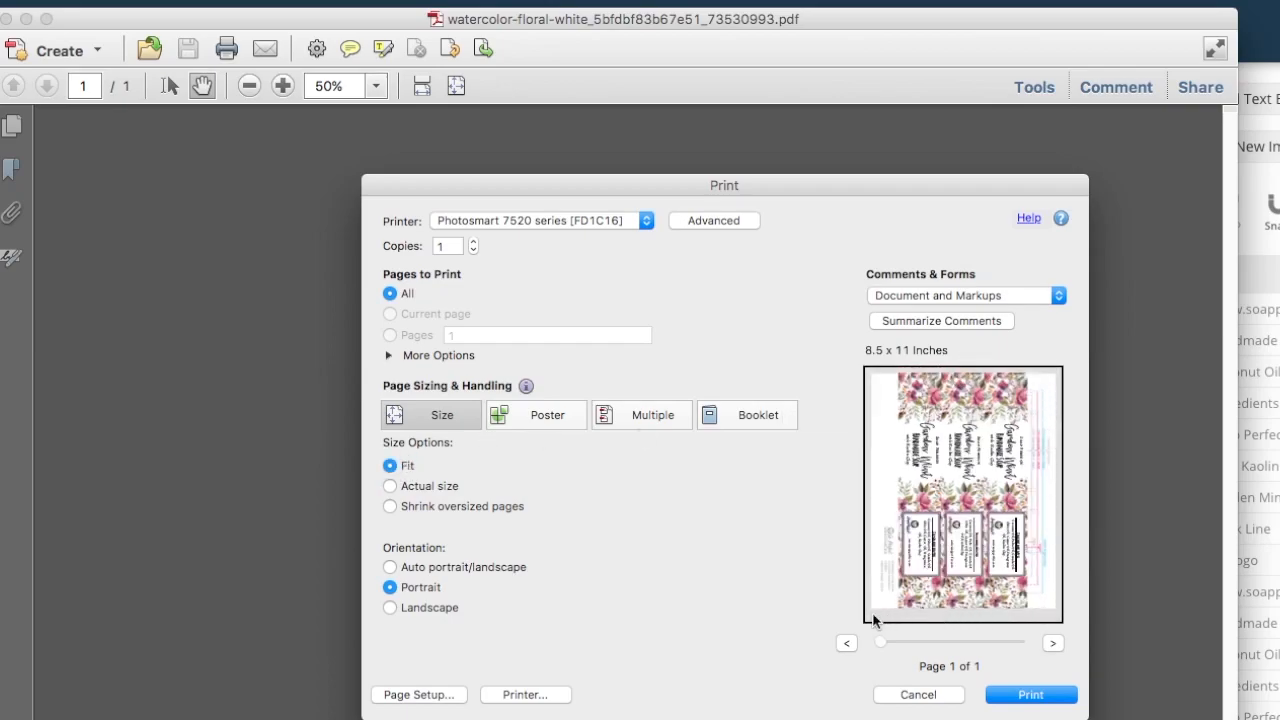
left_click(389, 507)
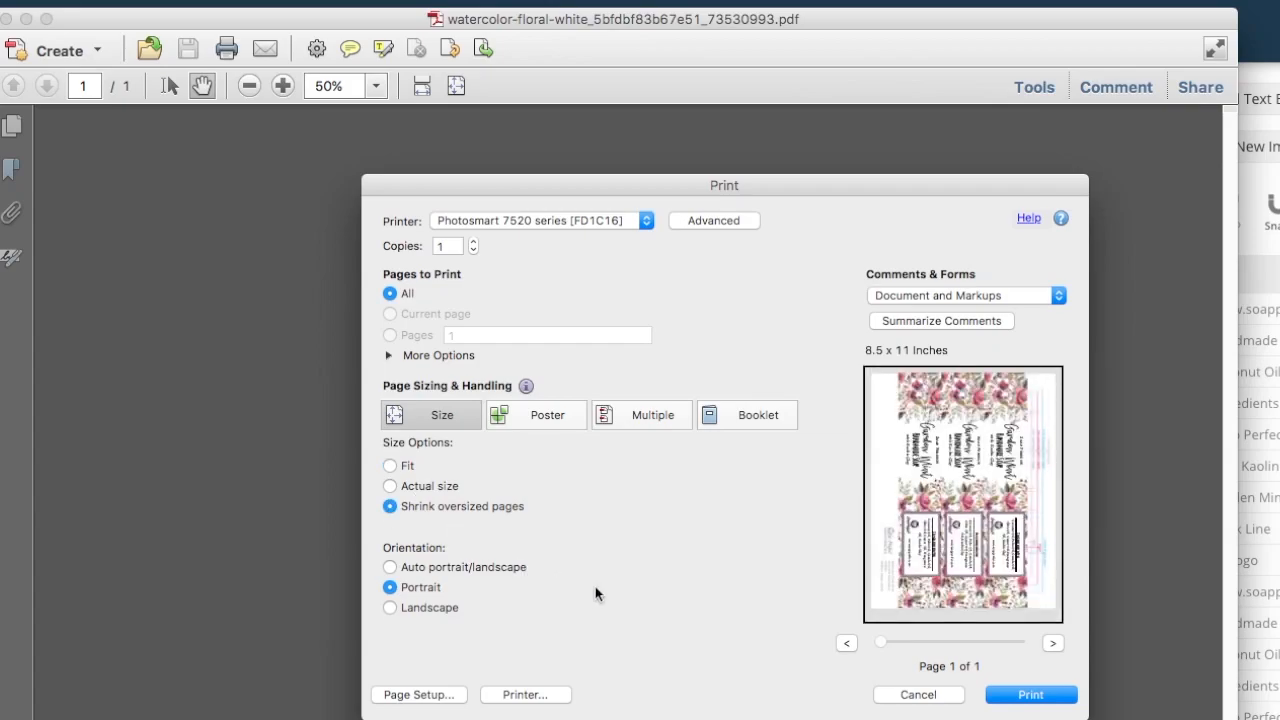